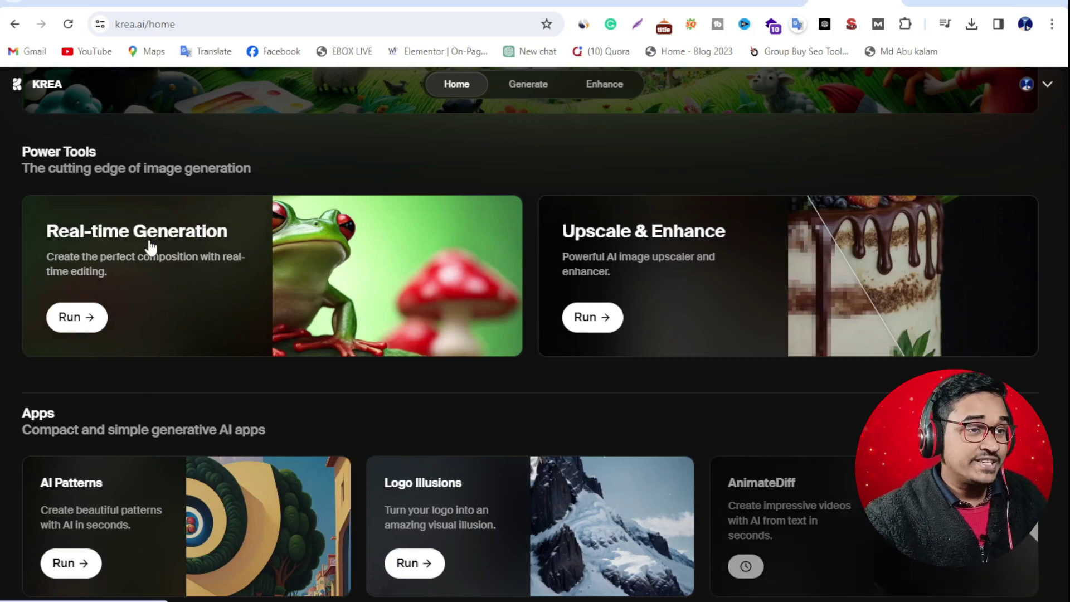
# Step: Open the Real-time Generation tool and arrange the magenta circle directly above the blue square on the canvas
pyautogui.click(91, 321)
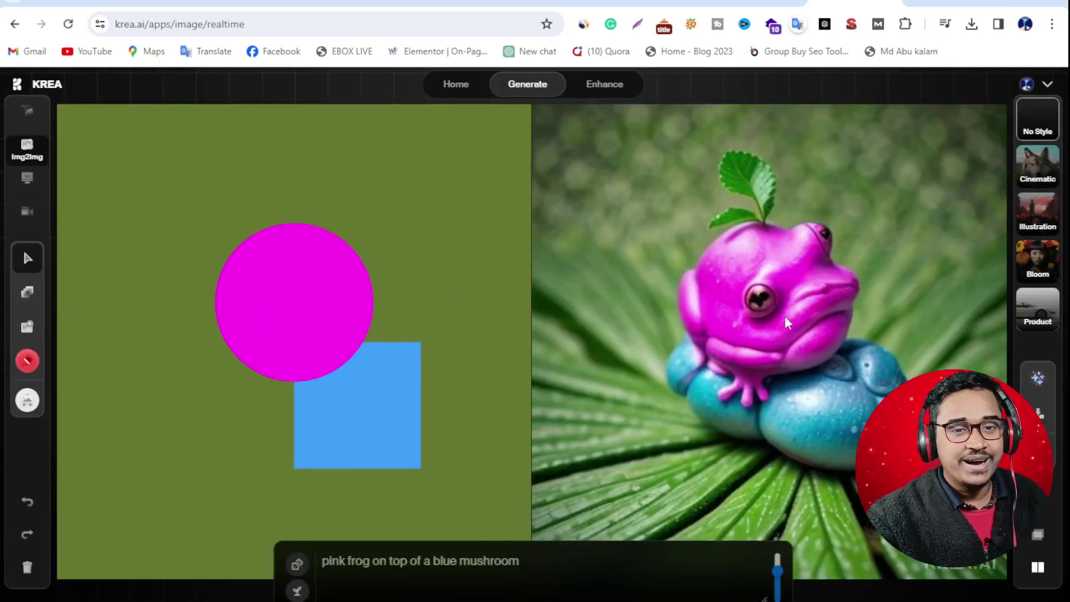
pyautogui.moveTo(319, 309); pyautogui.dragTo(294, 244)
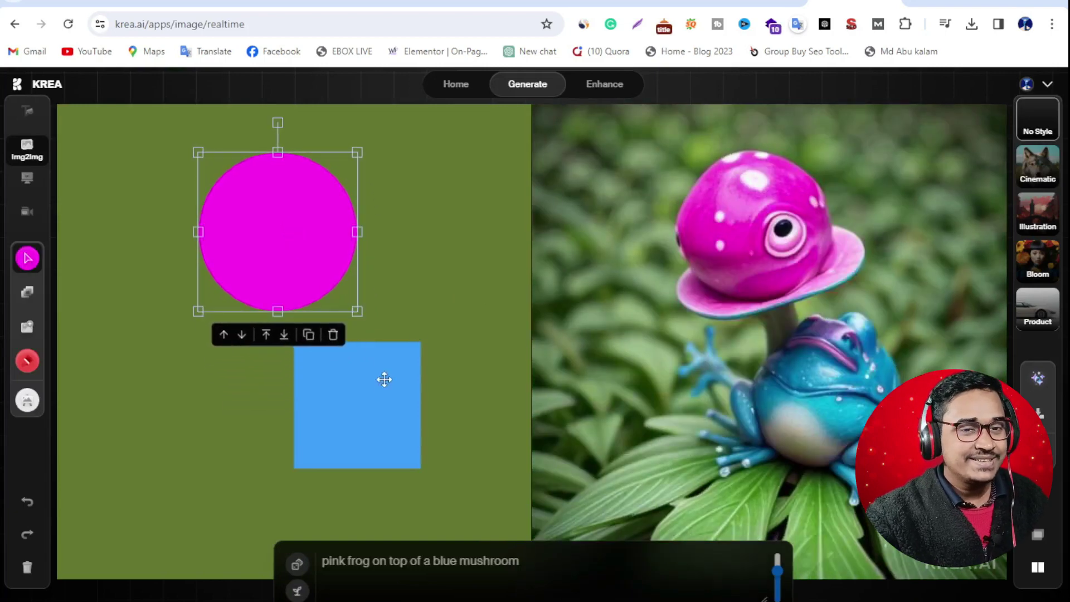
pyautogui.moveTo(384, 400); pyautogui.dragTo(314, 400)
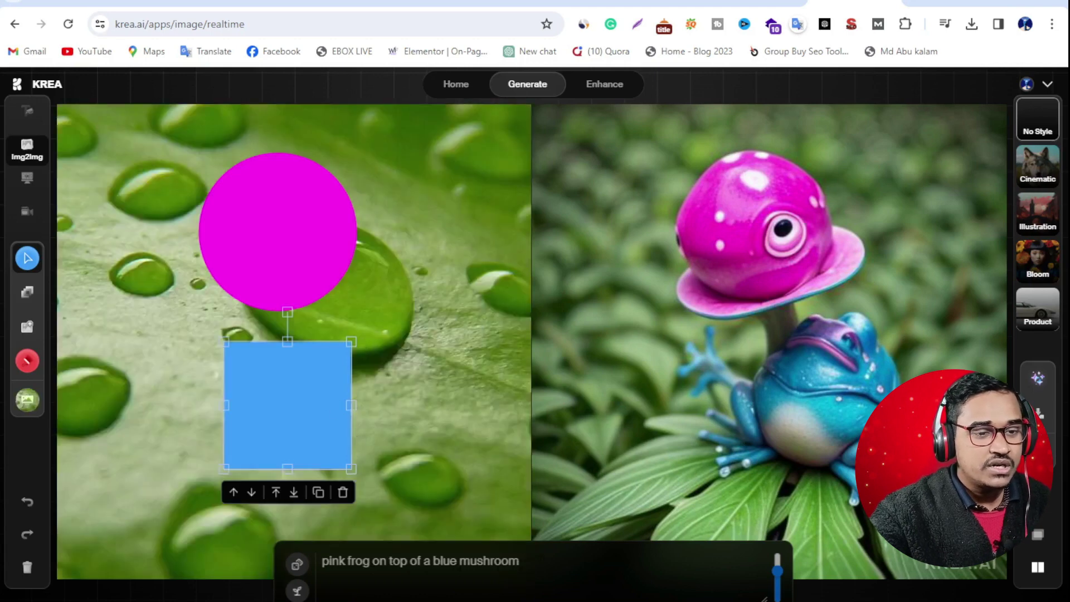
pyautogui.moveTo(284, 249); pyautogui.dragTo(252, 247)
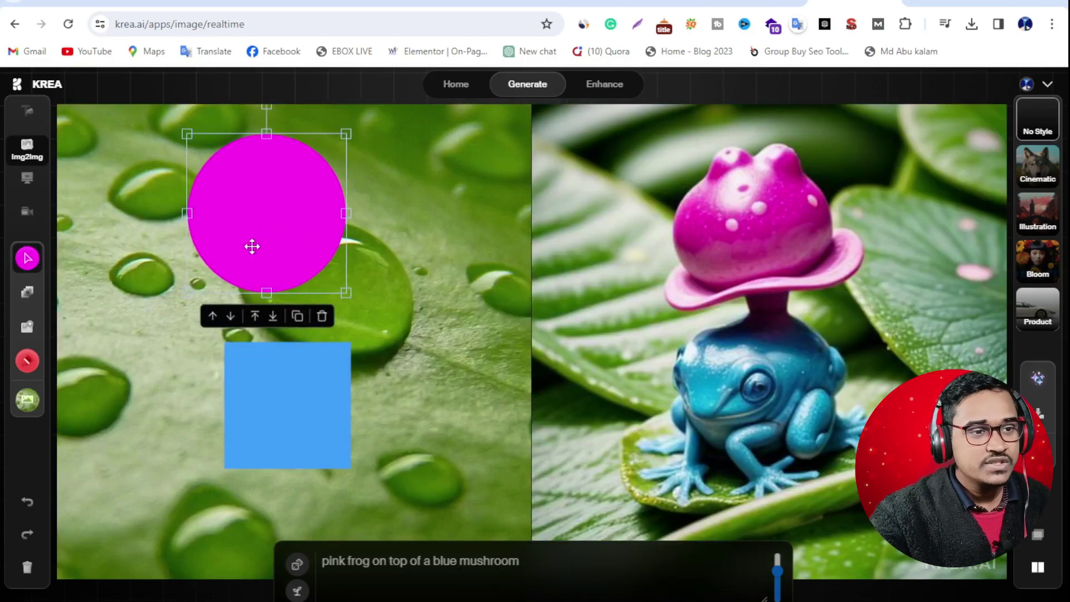
# Step: Recolour the magenta circle, trying turquoise green before settling on pure red
pyautogui.click(33, 262)
pyautogui.moveTo(162, 327); pyautogui.dragTo(118, 327)
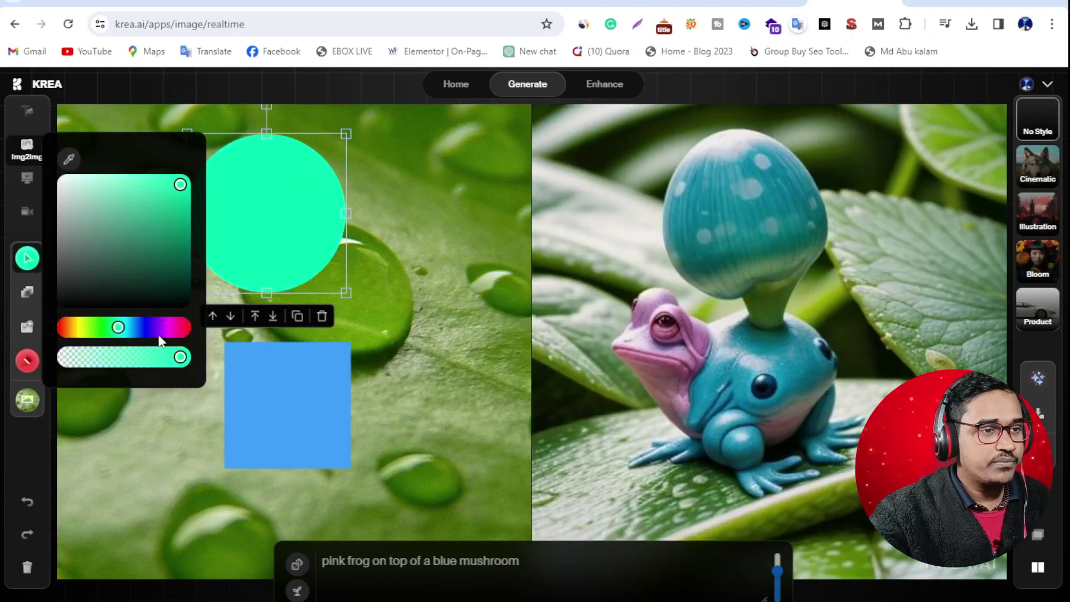
pyautogui.click(181, 327)
# Step: Shrink the blue square, shift it up and left beneath the circle, and enlarge it again from its lower-right corner
pyautogui.click(288, 392)
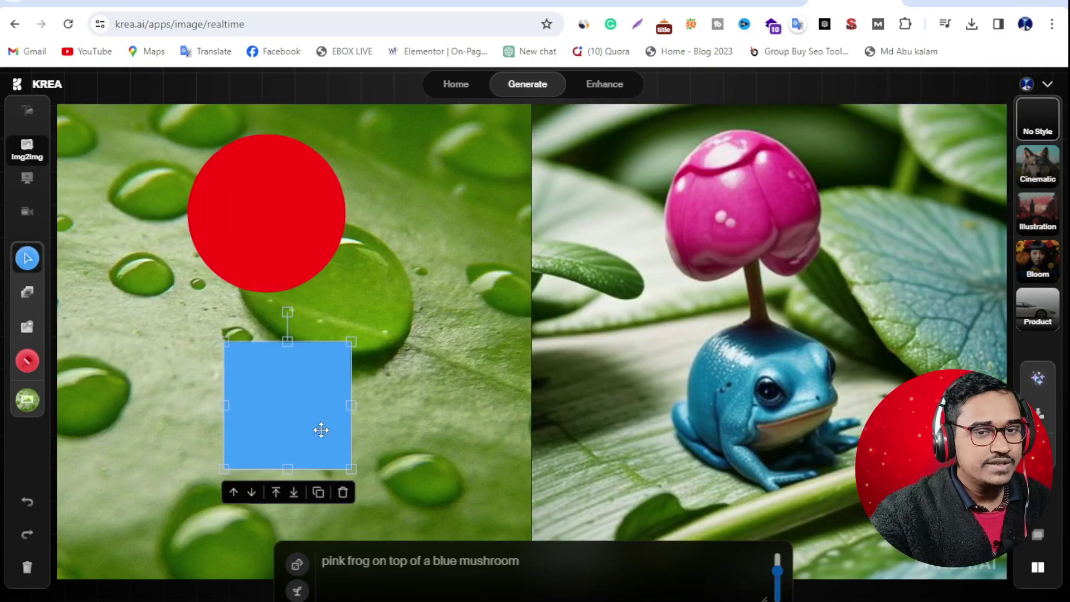
pyautogui.moveTo(357, 342); pyautogui.dragTo(306, 363)
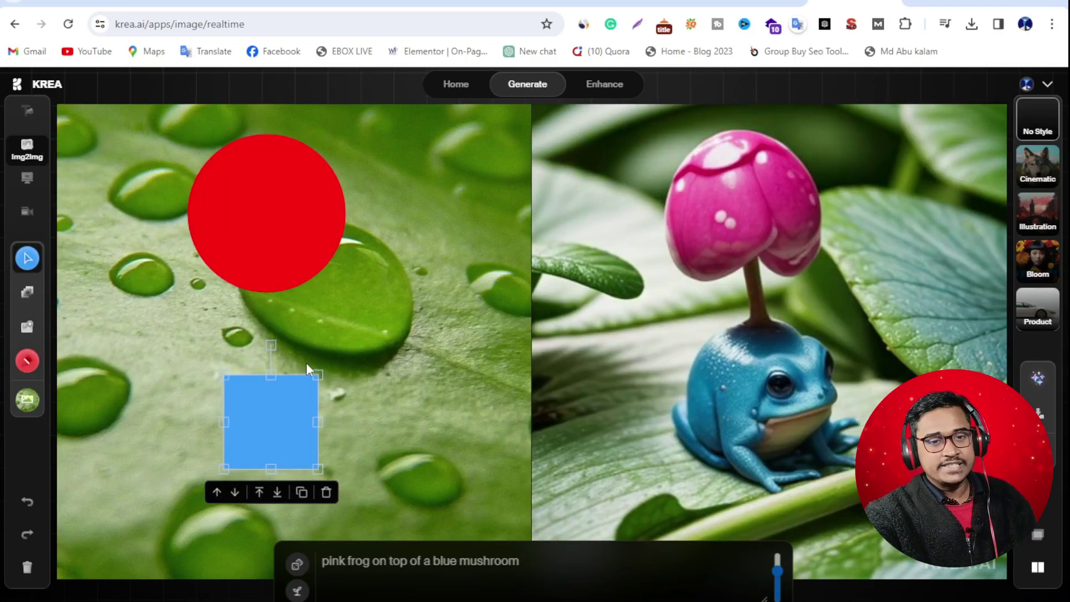
pyautogui.moveTo(263, 401); pyautogui.dragTo(237, 361)
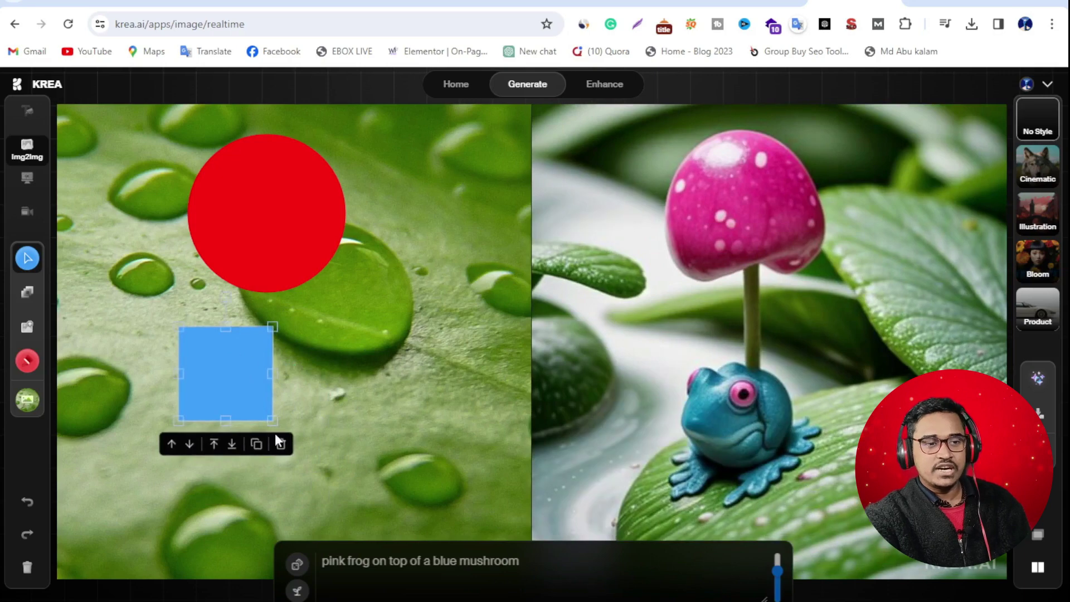
pyautogui.moveTo(269, 421); pyautogui.dragTo(311, 459)
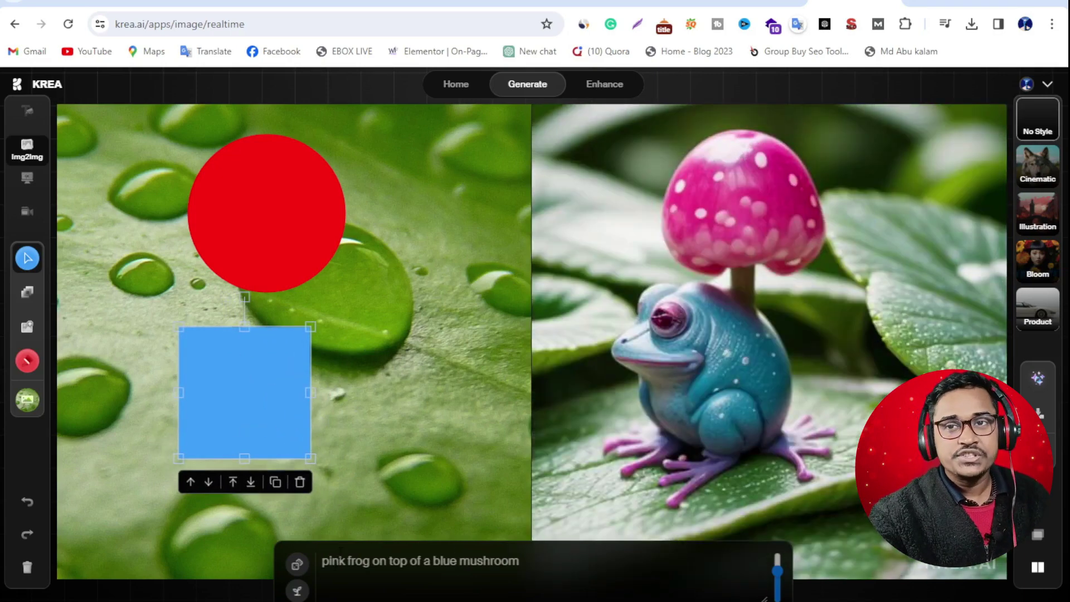
# Step: Replace "pink" with "red" in the prompt so it reads "red frog on top of a blue mushroom"
pyautogui.click(363, 561)
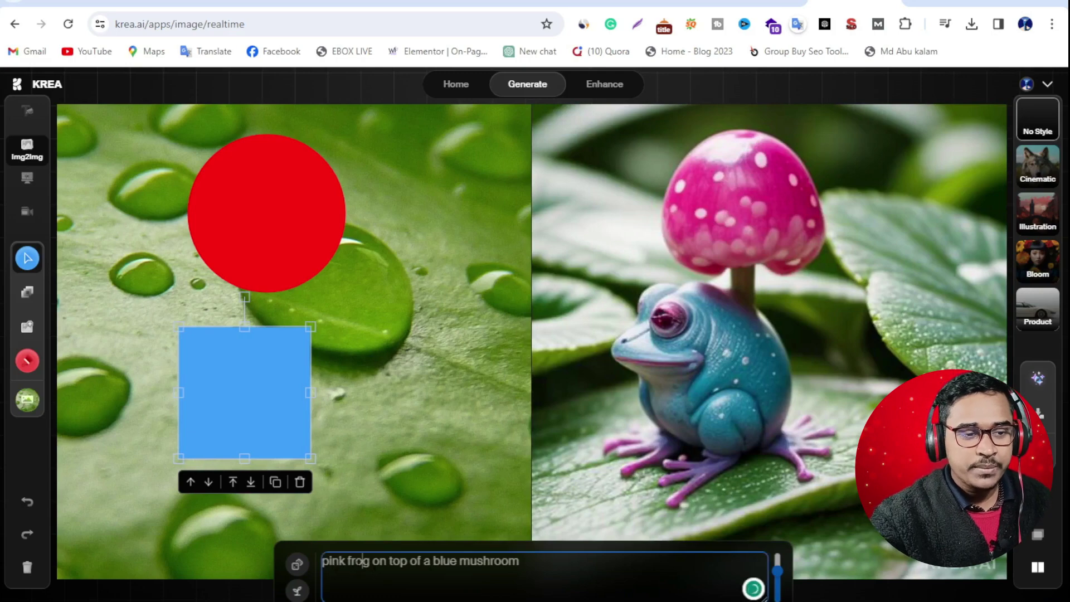
pyautogui.moveTo(346, 561); pyautogui.dragTo(317, 567)
pyautogui.press('BackSpace')
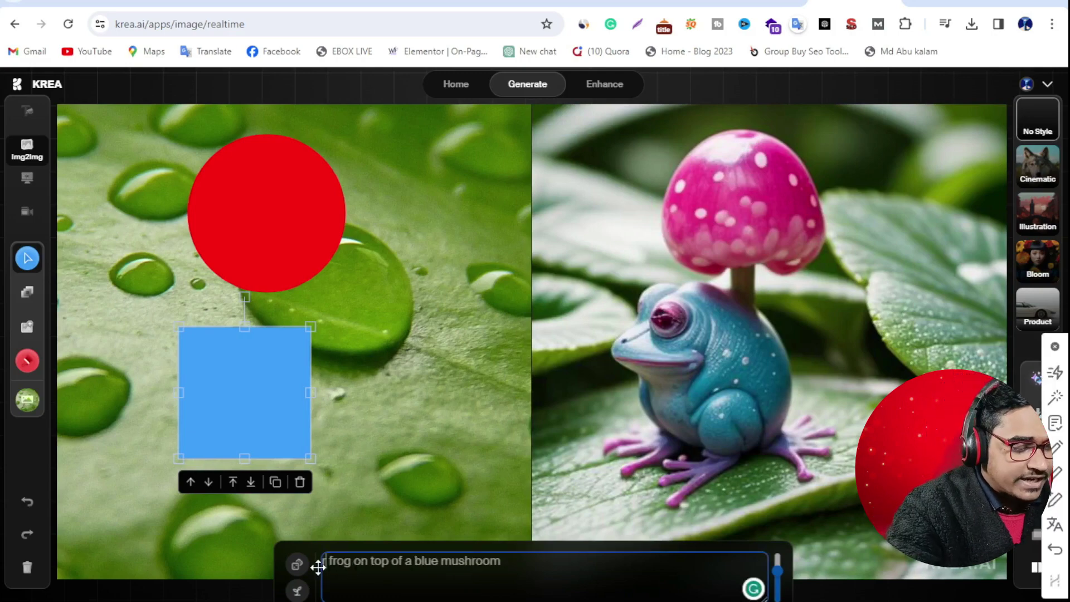
pyautogui.write('red')
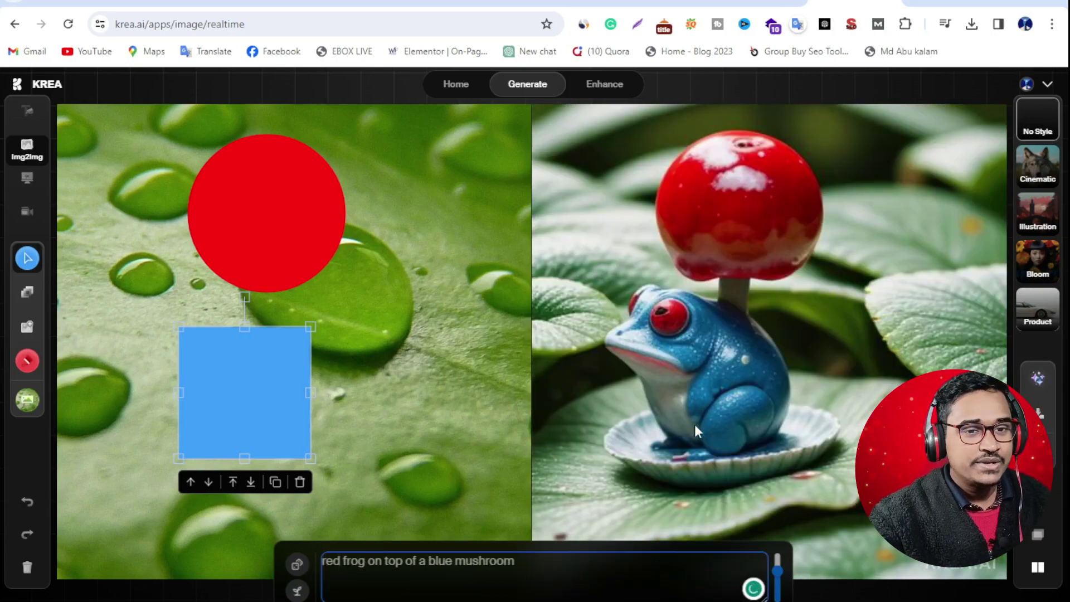
# Step: Recolour the blue square to a pinkish red
pyautogui.click(232, 375)
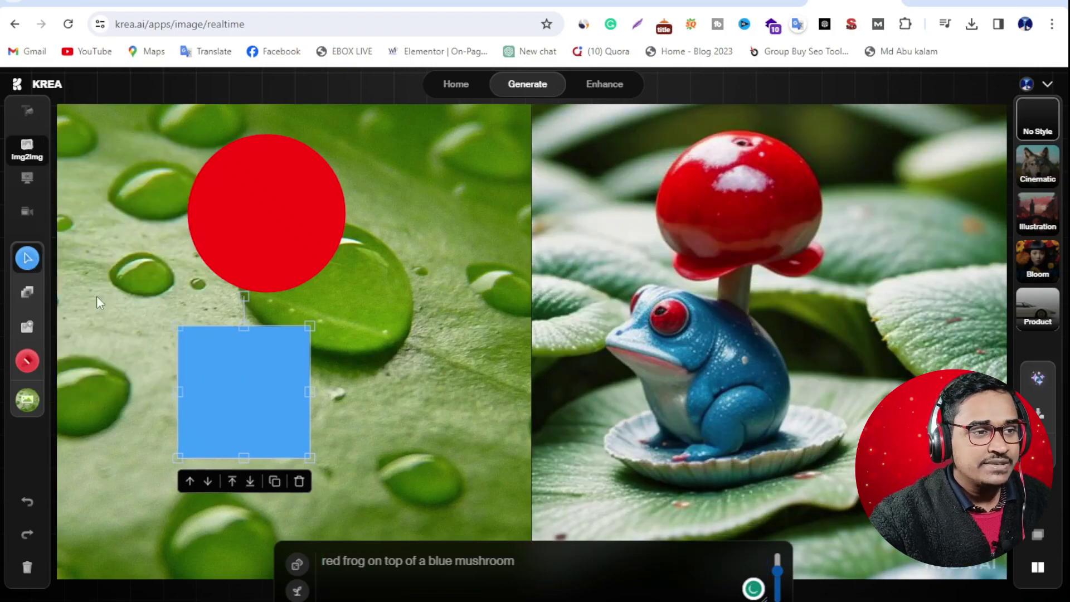
pyautogui.click(26, 266)
pyautogui.moveTo(120, 320); pyautogui.dragTo(183, 328)
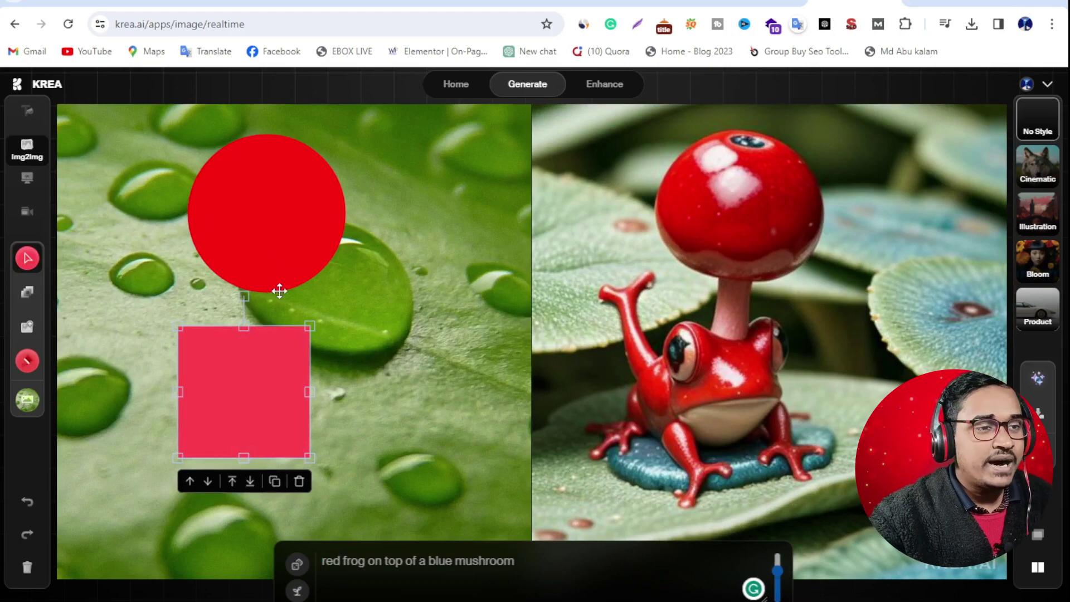
# Step: Move the red circle to the upper right of the square and replace "blue" with "white" in the prompt
pyautogui.moveTo(280, 290); pyautogui.dragTo(420, 324)
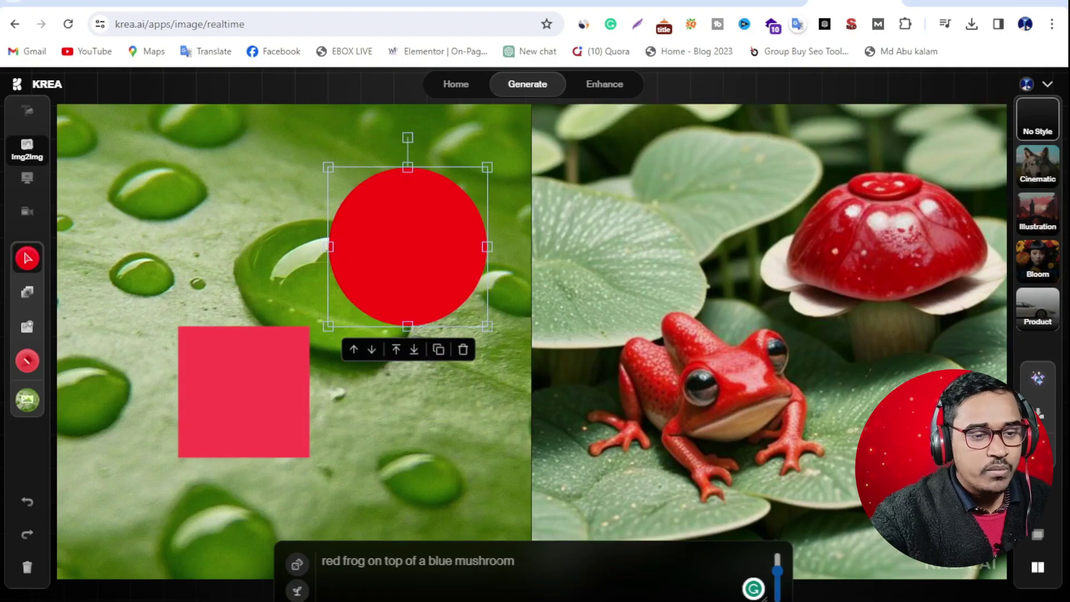
pyautogui.doubleClick(446, 561)
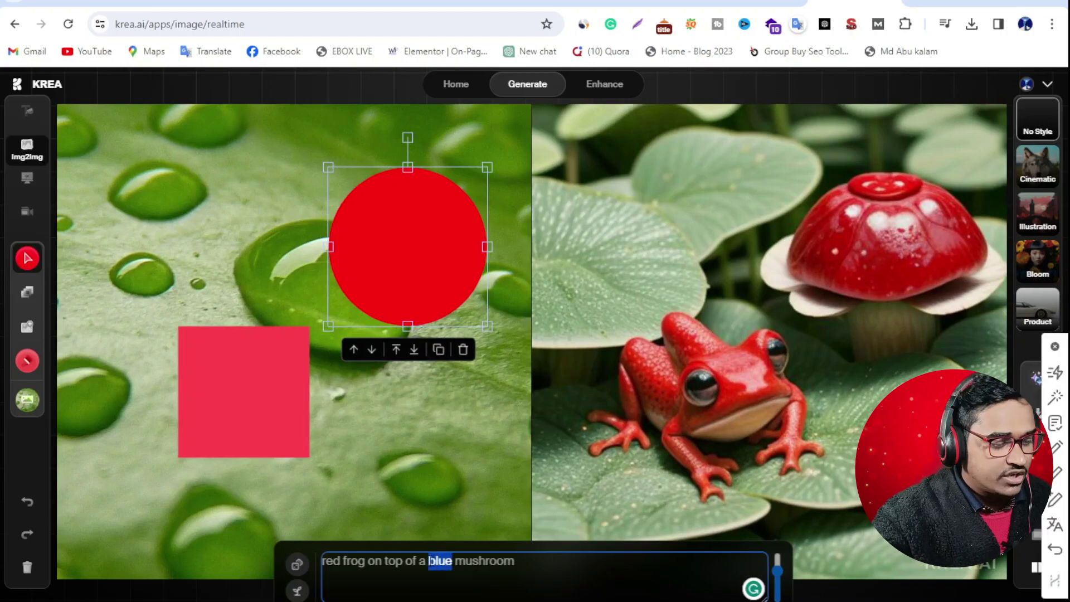
pyautogui.write('white')
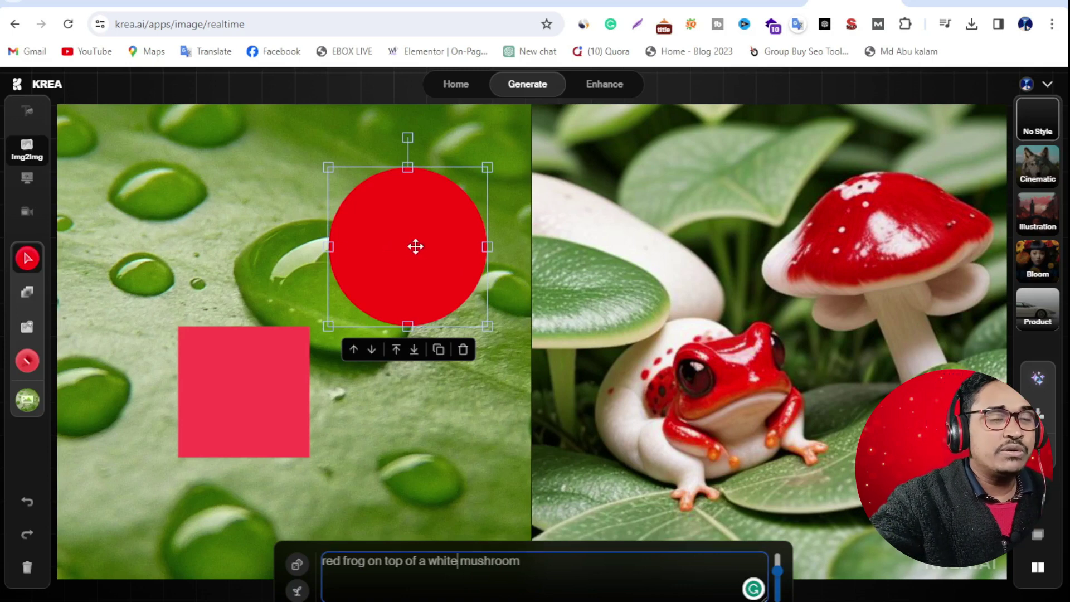
# Step: Clear the whole prompt and move the red circle back to just above the square
pyautogui.moveTo(537, 542); pyautogui.dragTo(212, 537)
pyautogui.press('BackSpace')
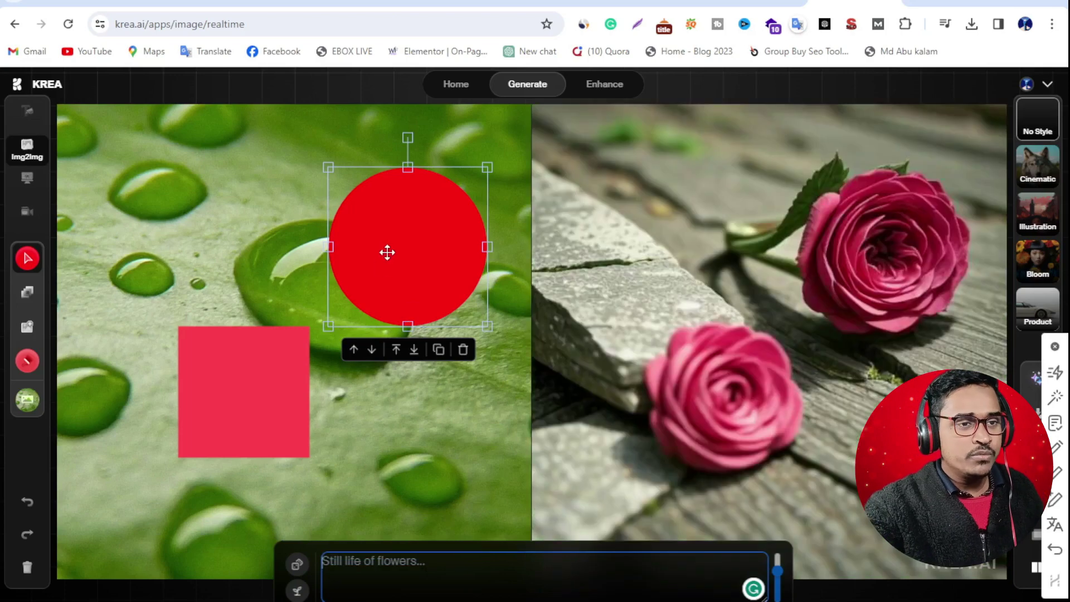
pyautogui.moveTo(356, 258); pyautogui.dragTo(232, 238)
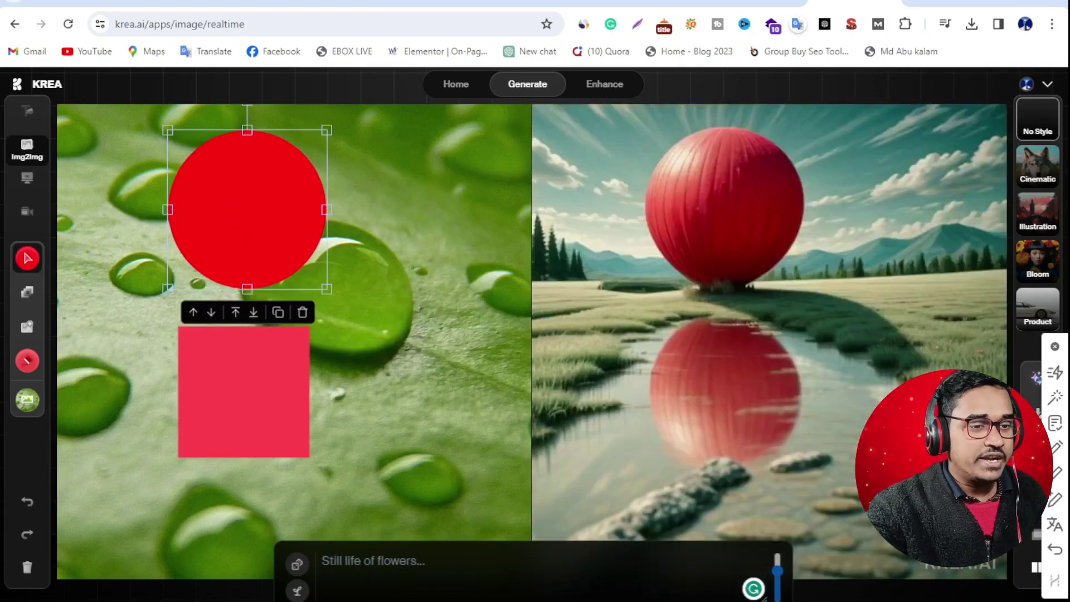
# Step: Enter the prompt "a red car in the road"
pyautogui.click(322, 560)
pyautogui.write('a re')
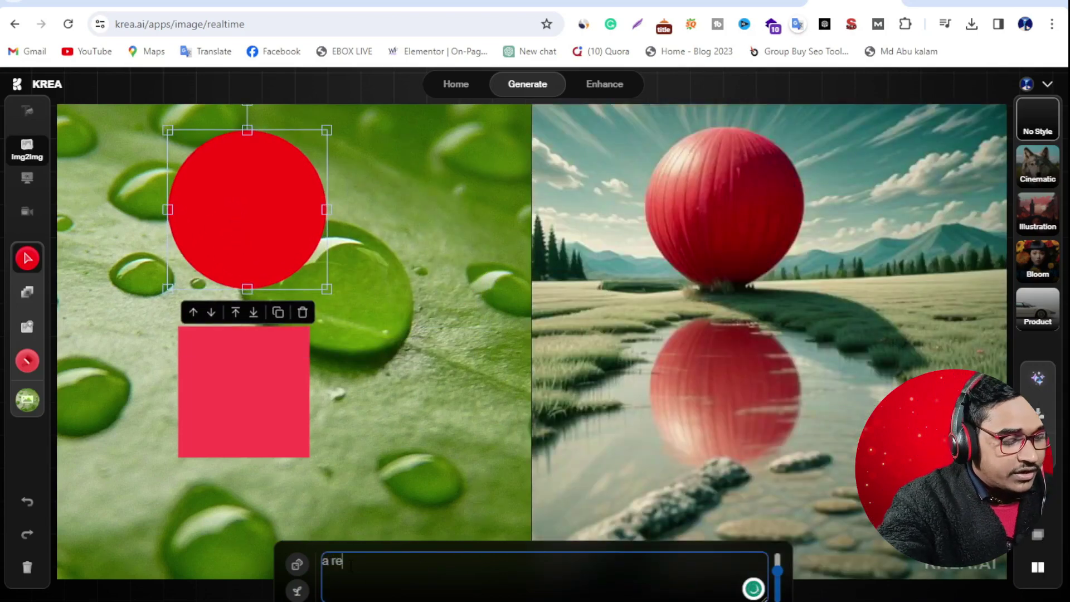
pyautogui.write('d car')
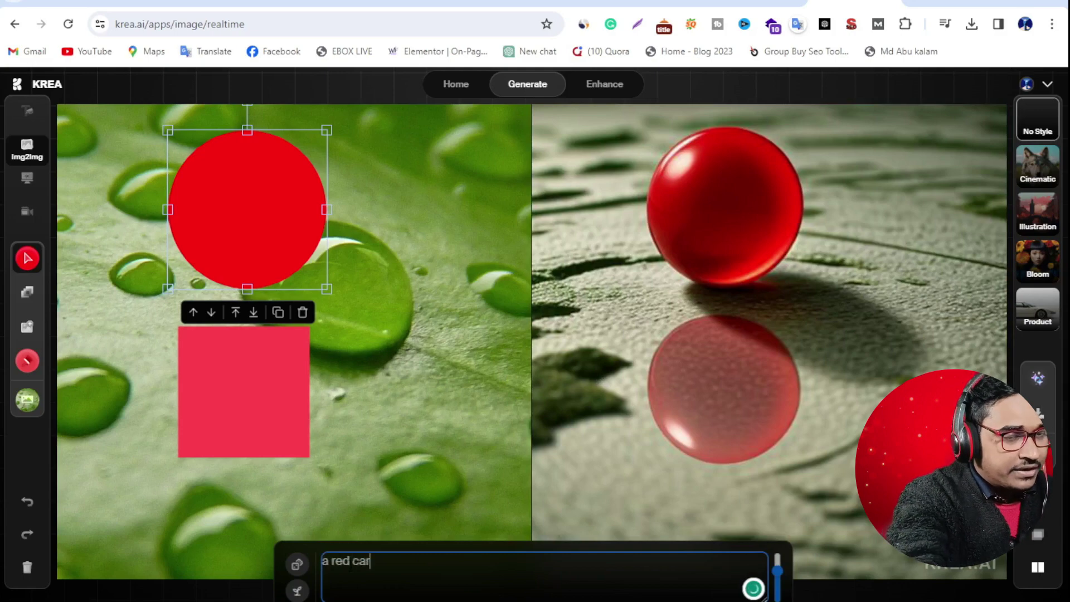
pyautogui.write(' i')
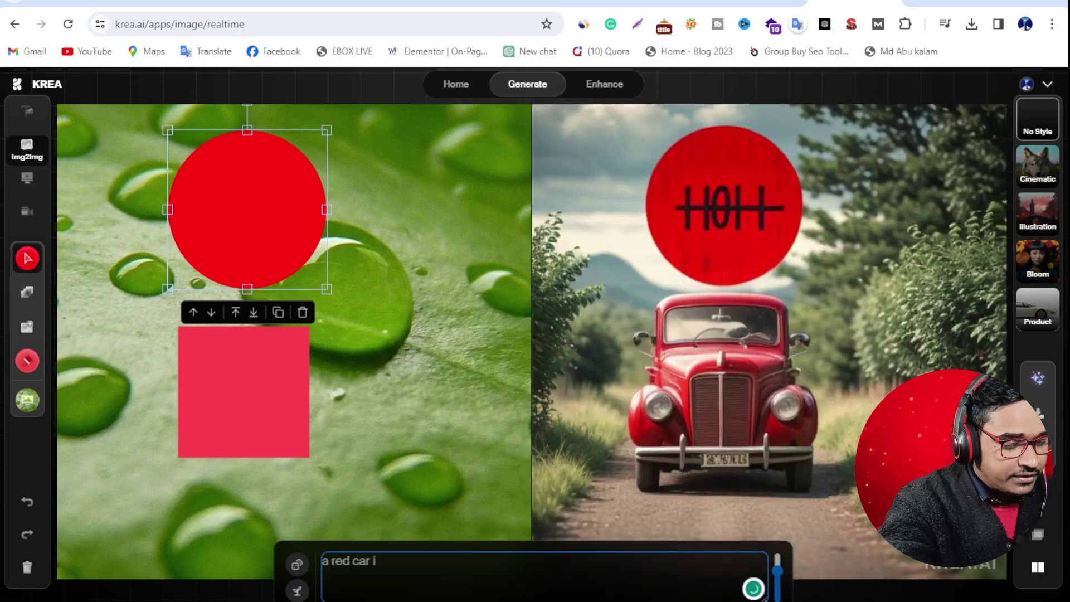
pyautogui.write('m the road')
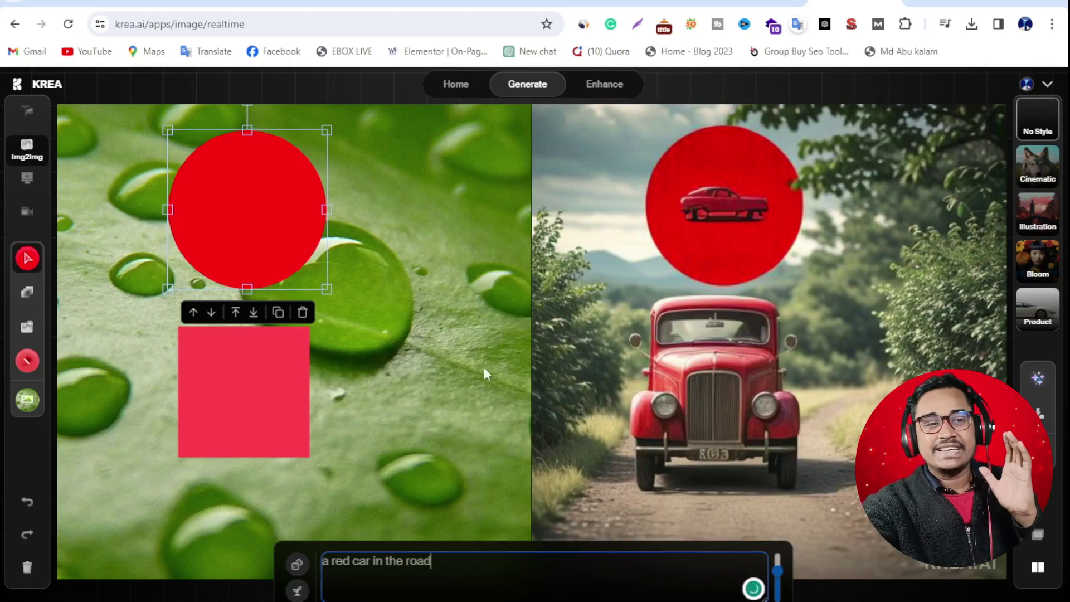
# Step: Nudge the square slightly down and right, and extend the prompt to "a red car in the road with stop signboard"
pyautogui.moveTo(245, 352); pyautogui.dragTo(258, 365)
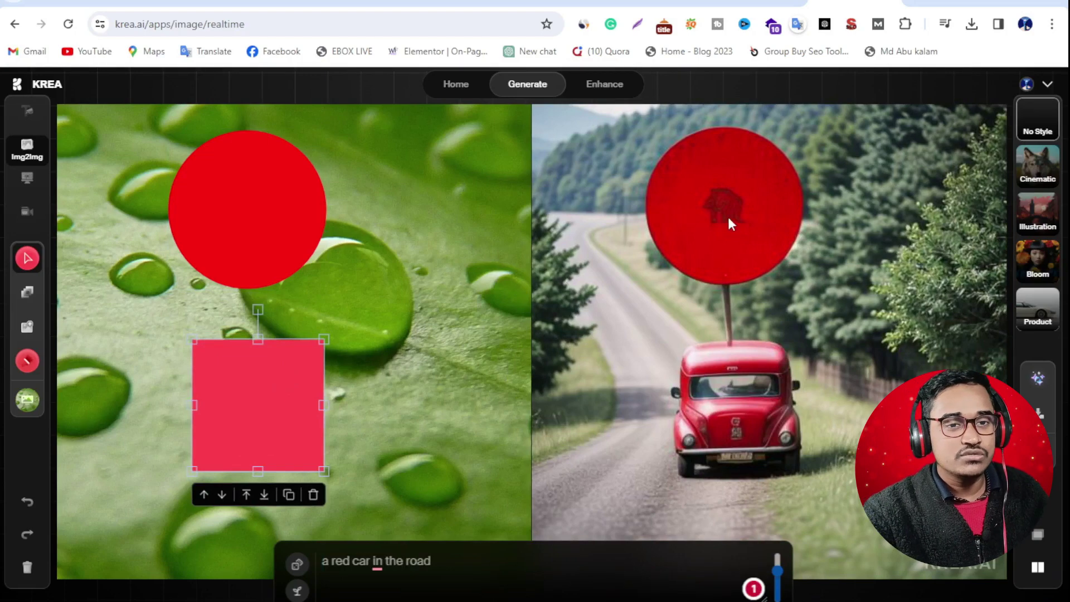
pyautogui.click(452, 563)
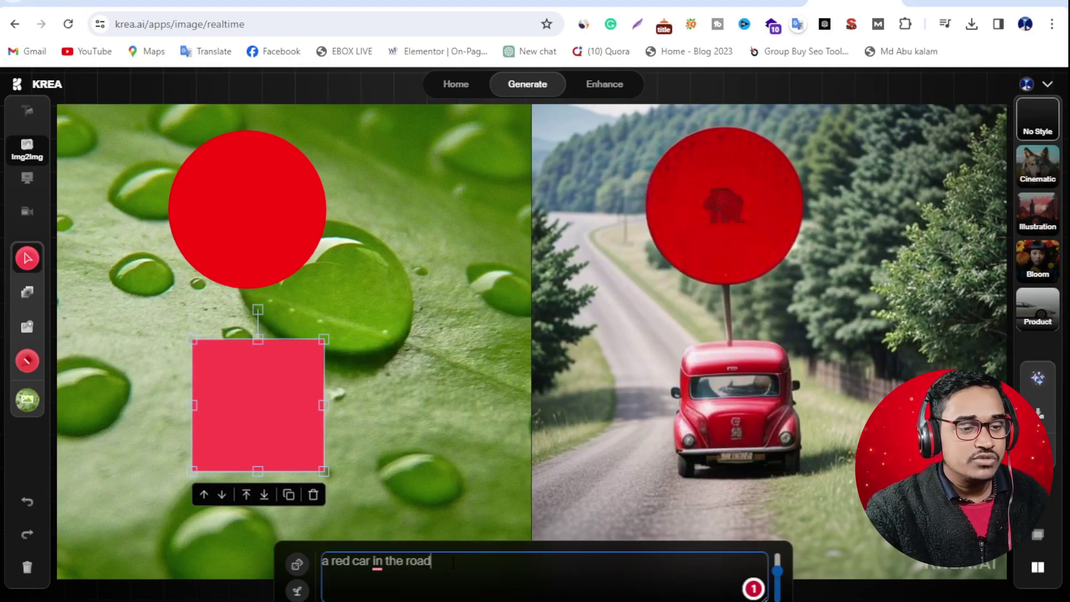
pyautogui.write('with ')
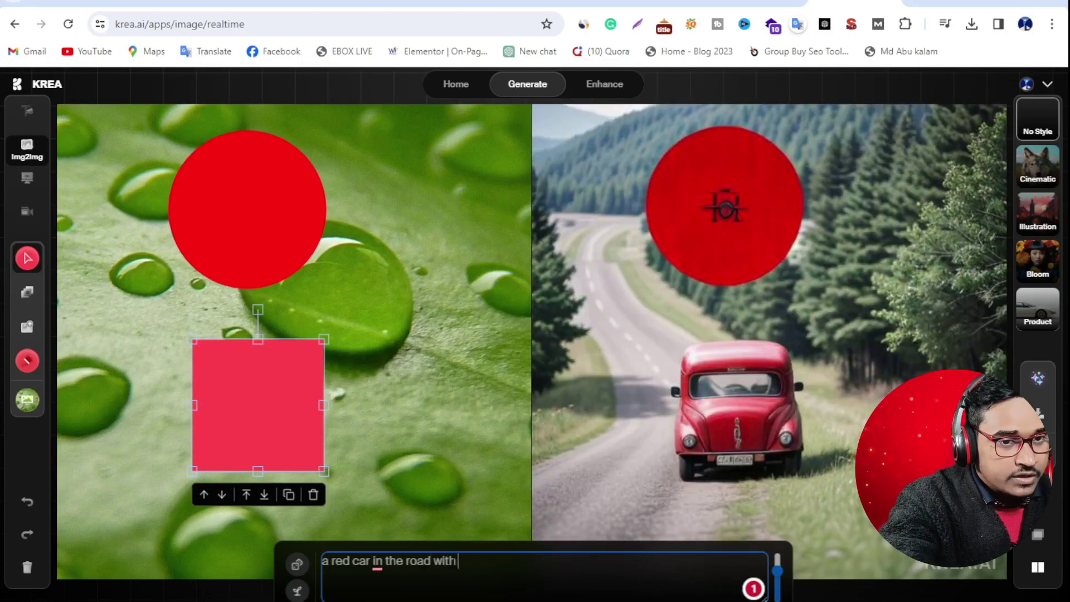
pyautogui.write('stop')
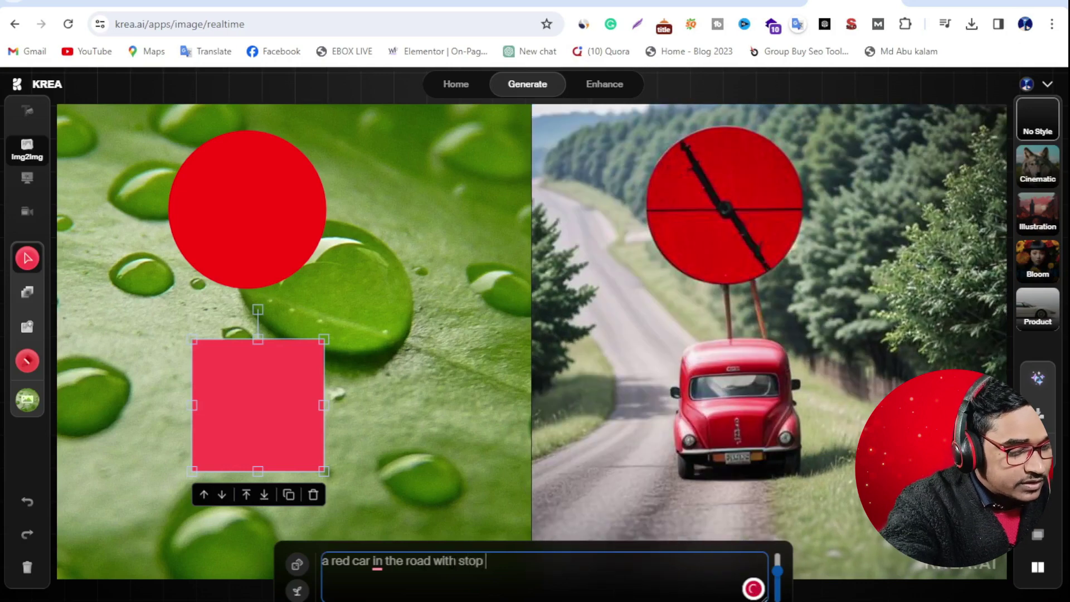
pyautogui.write(' sign')
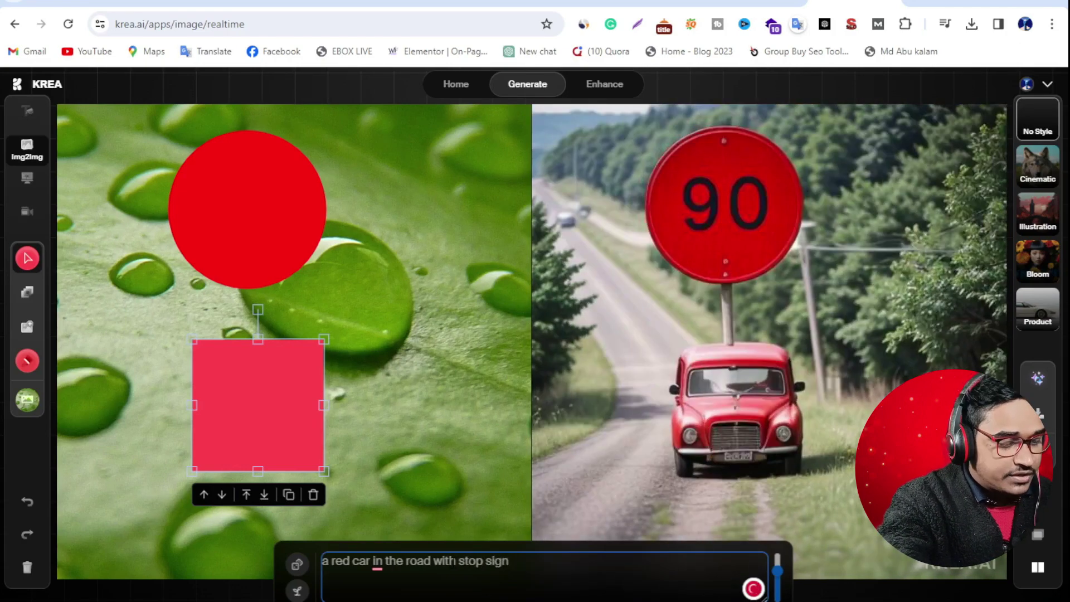
pyautogui.write('board')
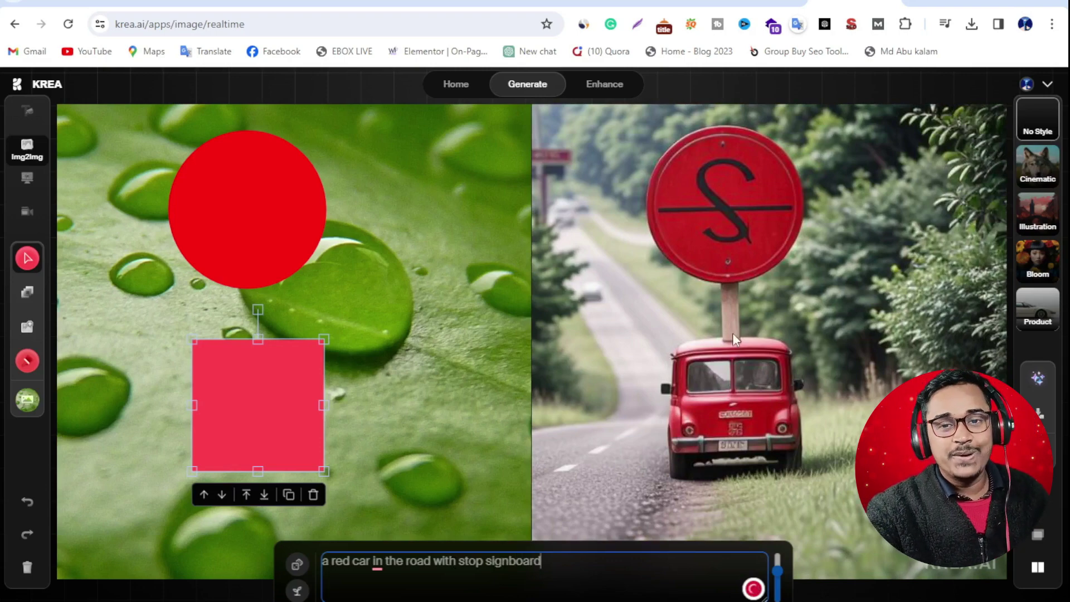
# Step: Try the Cinematic style on the generated image, and switch the style to Product
pyautogui.click(1033, 177)
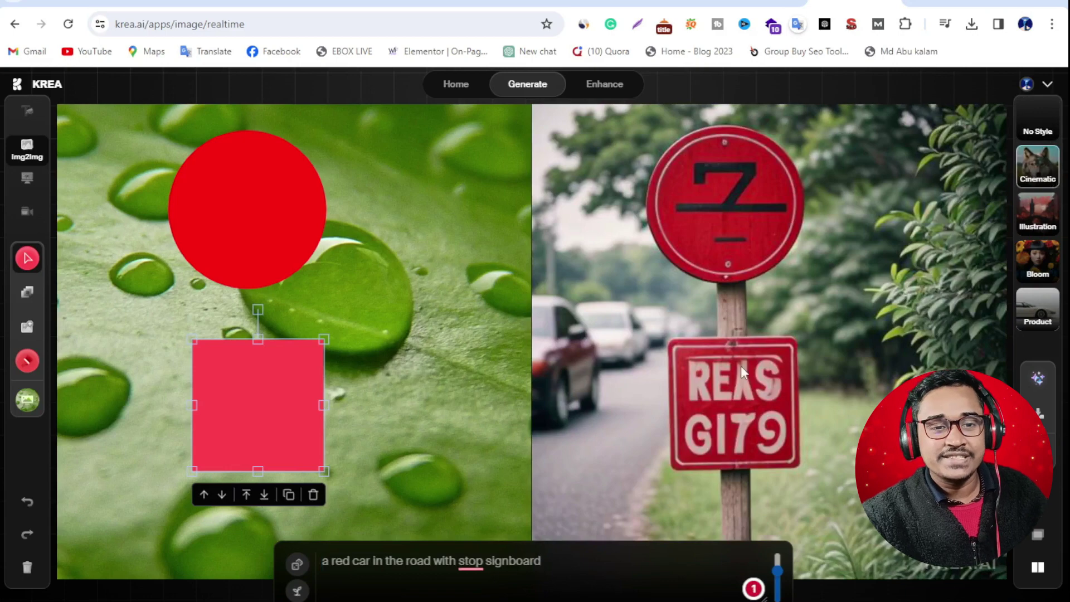
pyautogui.click(1038, 311)
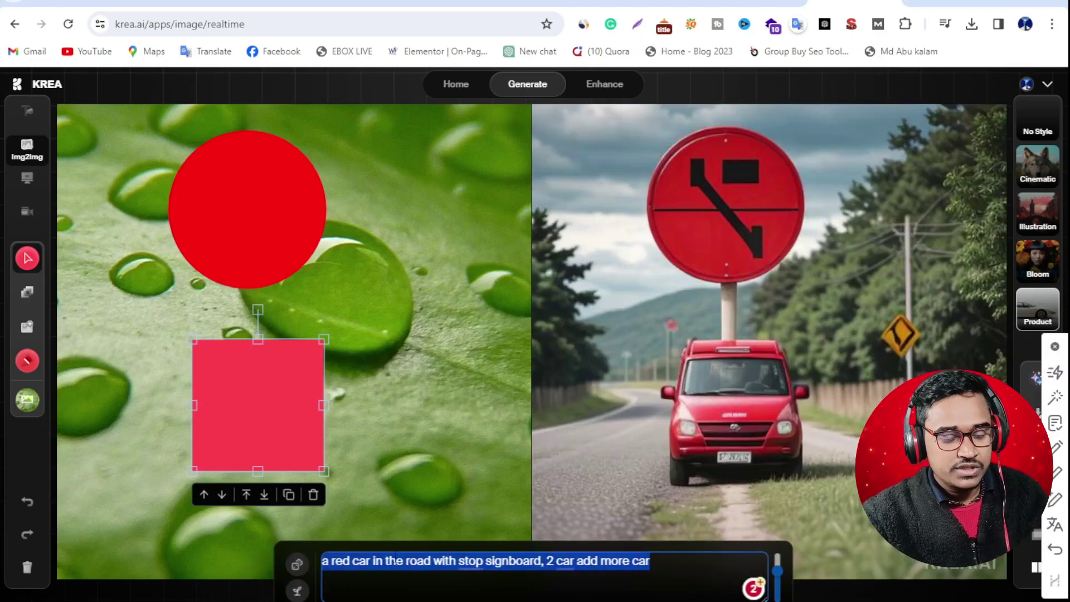
# Step: Replace the prompt with a randomly generated one, and shift the square up and right on the canvas
pyautogui.press('BackSpace')
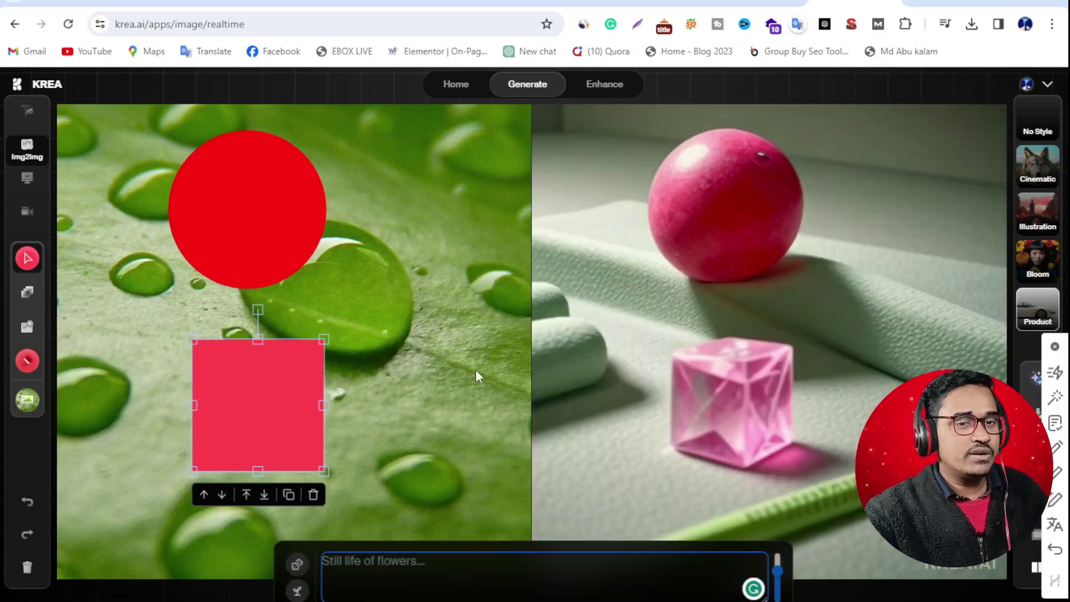
pyautogui.moveTo(261, 425); pyautogui.dragTo(349, 382)
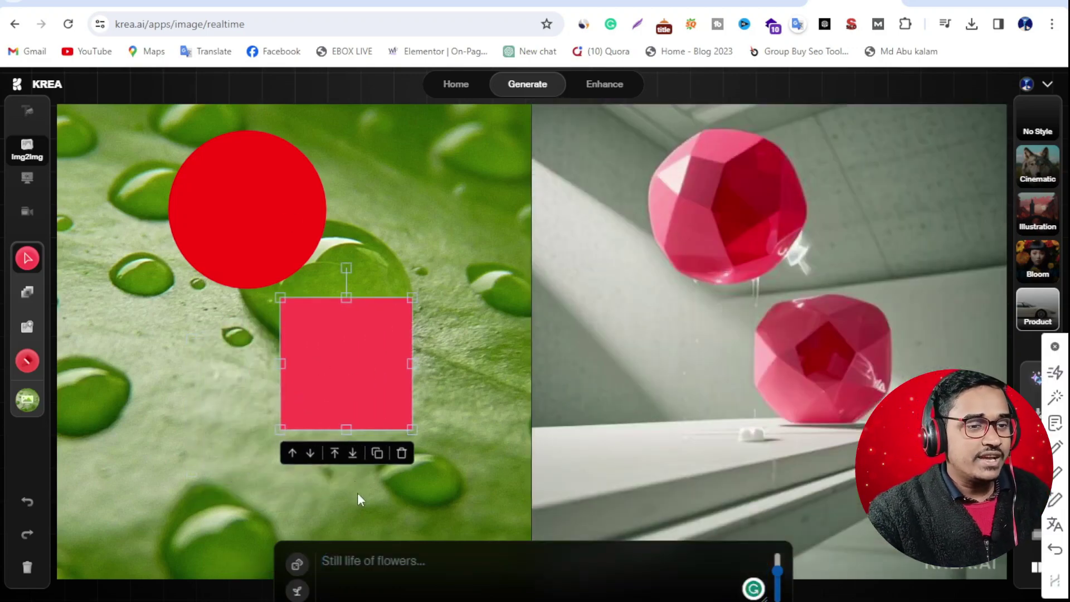
pyautogui.click(297, 565)
pyautogui.click(297, 564)
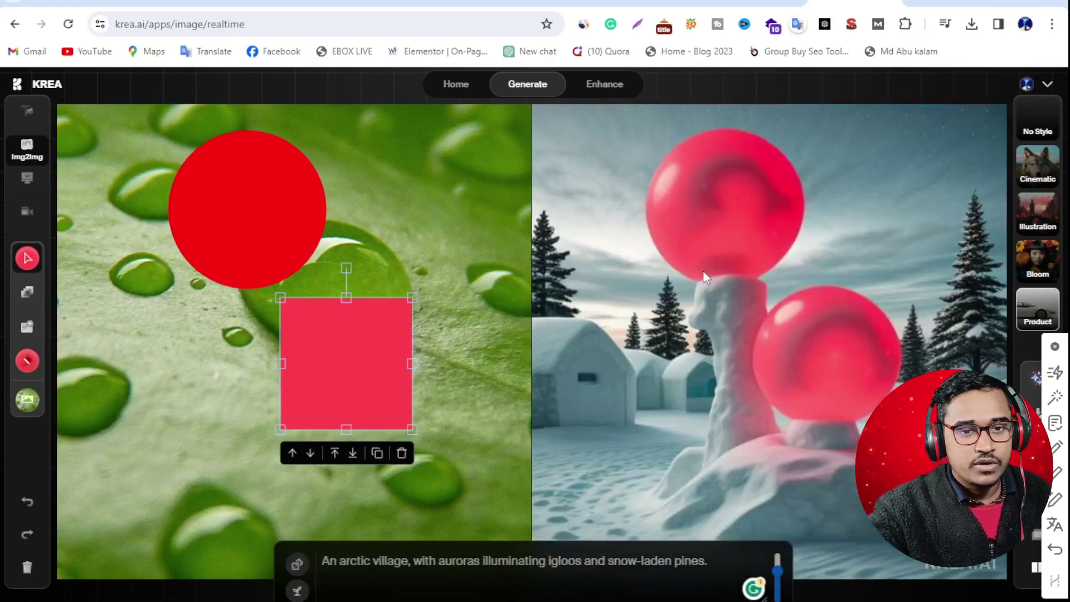
# Step: Move the square to the upper right of the canvas and the red circle into its upper-left corner
pyautogui.moveTo(309, 355); pyautogui.dragTo(389, 236)
pyautogui.moveTo(232, 239); pyautogui.dragTo(139, 210)
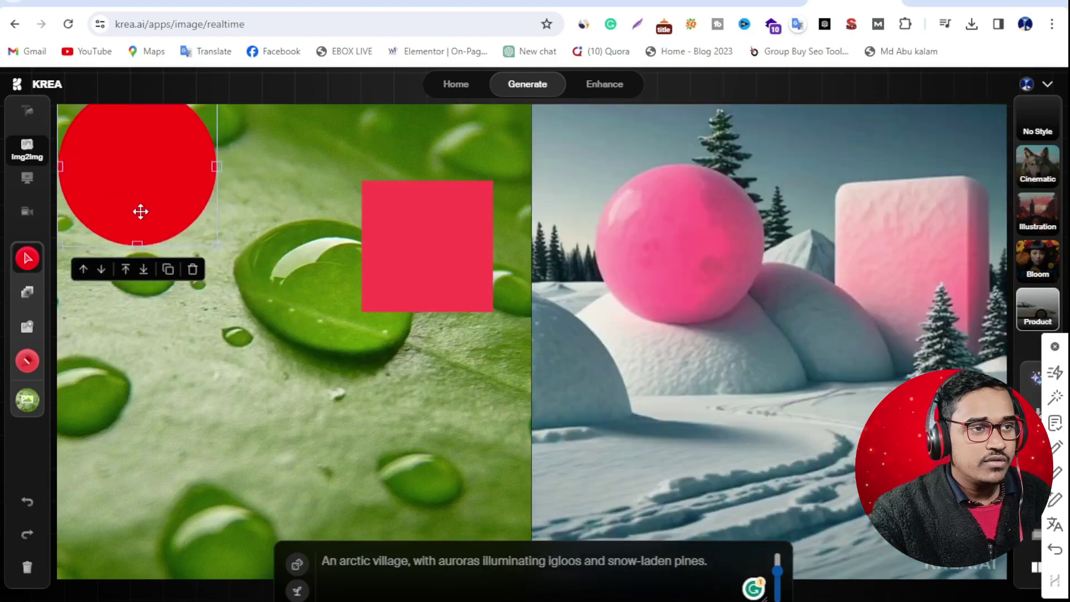
# Step: Move the square to the lower left of the canvas, and shift it back to just right of the centre
pyautogui.click(386, 281)
pyautogui.moveTo(386, 281); pyautogui.dragTo(181, 414)
pyautogui.click(27, 400)
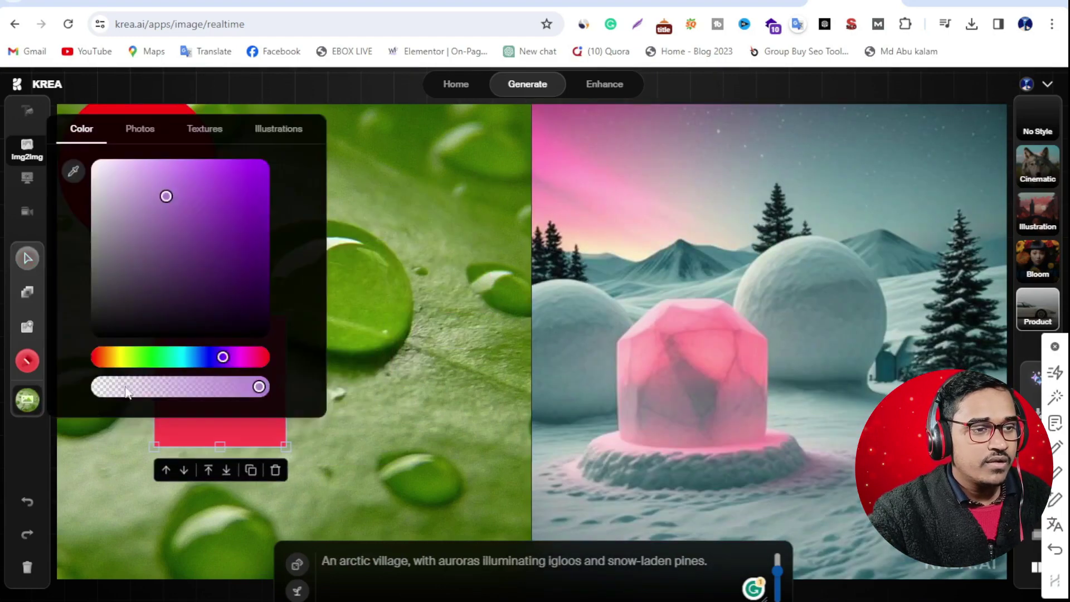
pyautogui.click(334, 385)
pyautogui.moveTo(206, 366); pyautogui.dragTo(358, 286)
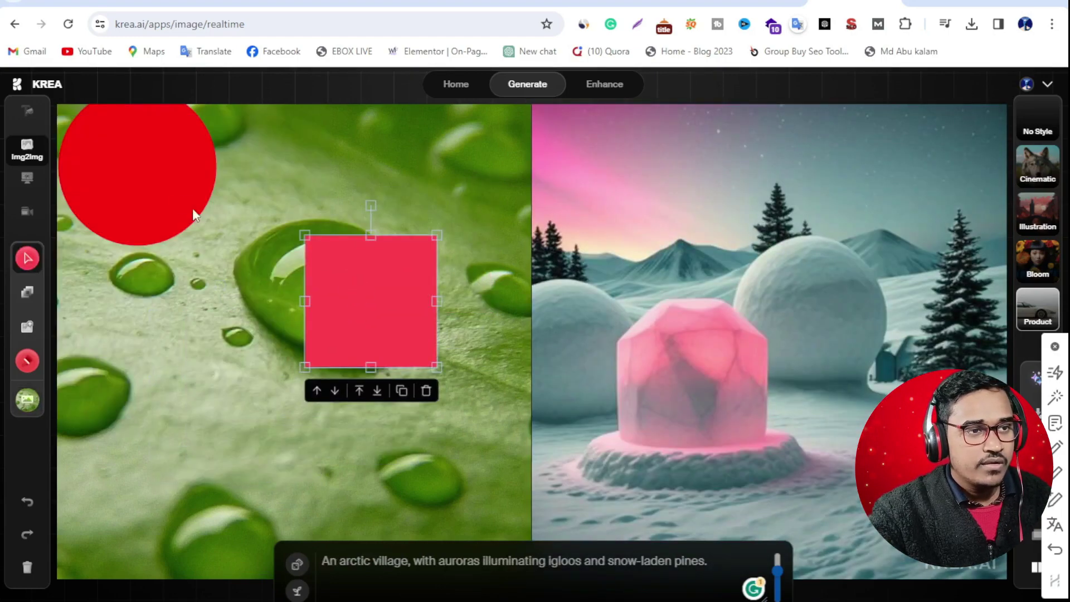
# Step: Rearrange both canvas shapes, placing the red circle at the upper left-centre and the square just below it
pyautogui.moveTo(158, 202); pyautogui.dragTo(159, 282)
pyautogui.moveTo(349, 294); pyautogui.dragTo(296, 312)
pyautogui.moveTo(134, 252); pyautogui.dragTo(218, 174)
pyautogui.click(265, 305)
pyautogui.moveTo(266, 305); pyautogui.dragTo(174, 349)
pyautogui.moveTo(196, 394); pyautogui.dragTo(311, 388)
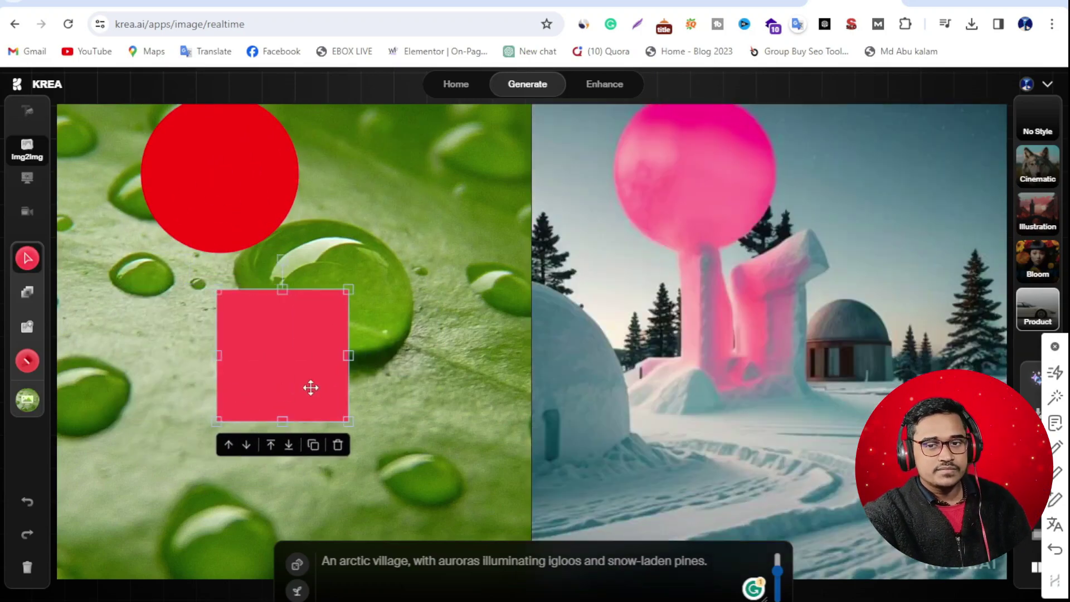
# Step: Dismiss the floating side toolbar and download the generated image
pyautogui.click(1055, 346)
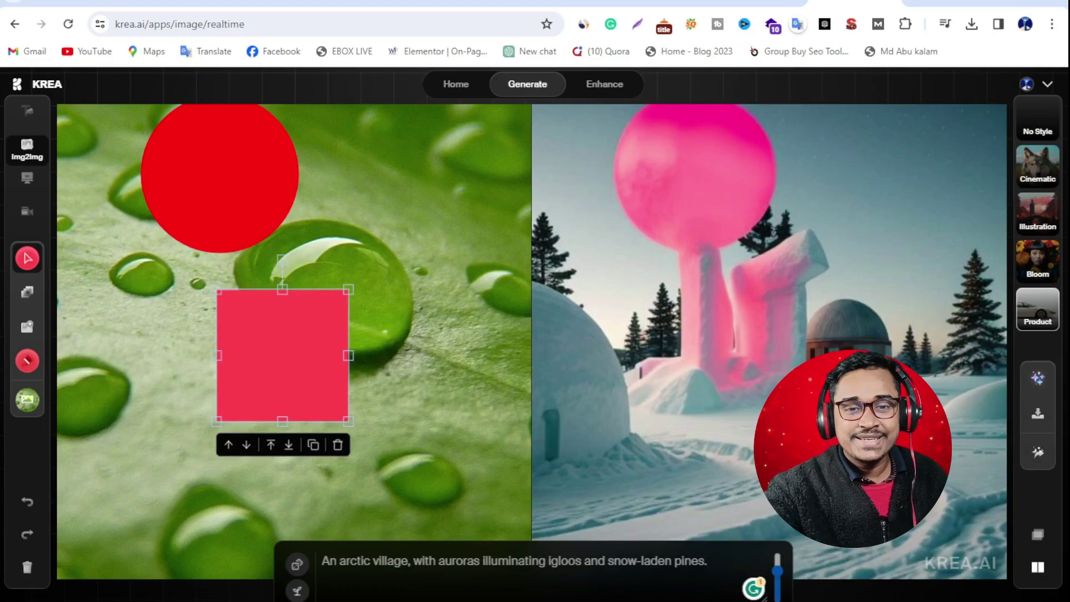
pyautogui.click(1038, 416)
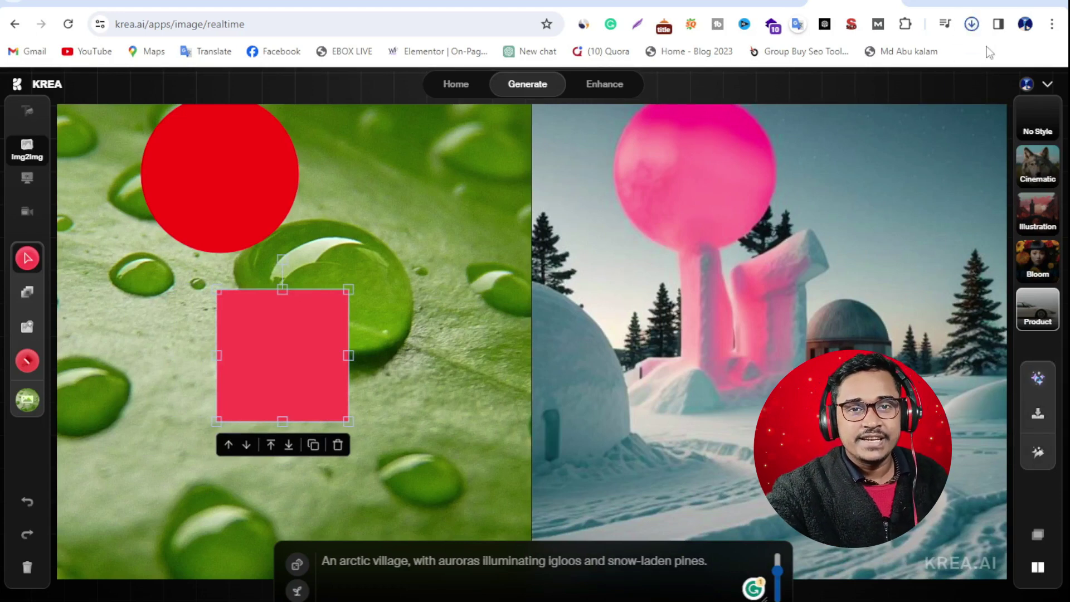
pyautogui.click(972, 25)
pyautogui.moveTo(879, 87)
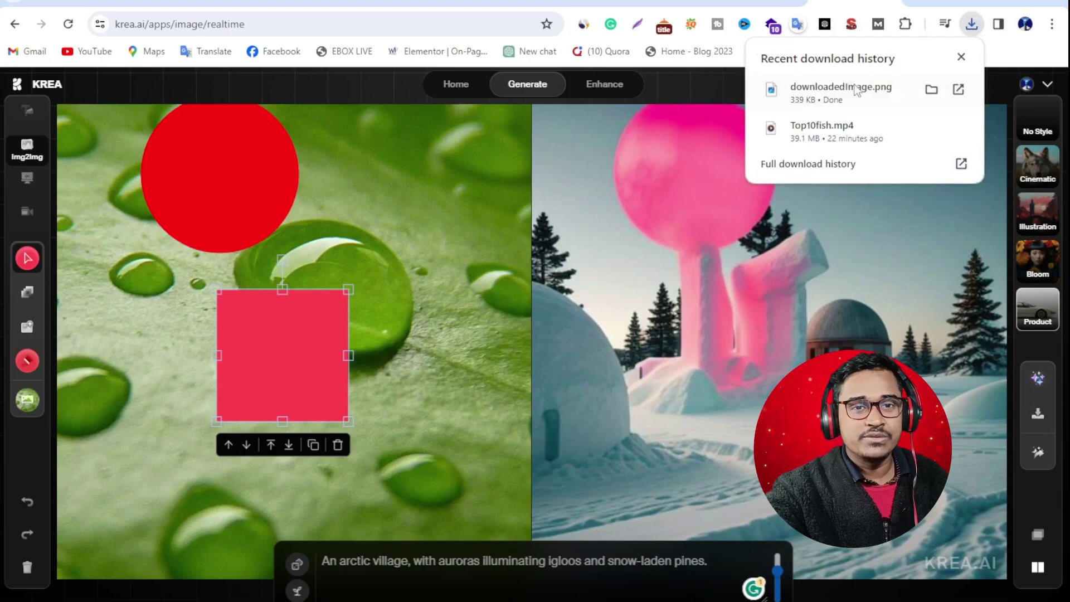
# Step: Switch to File Explorer and open downloadedImage.png from the Downloads folder
pyautogui.click(932, 90)
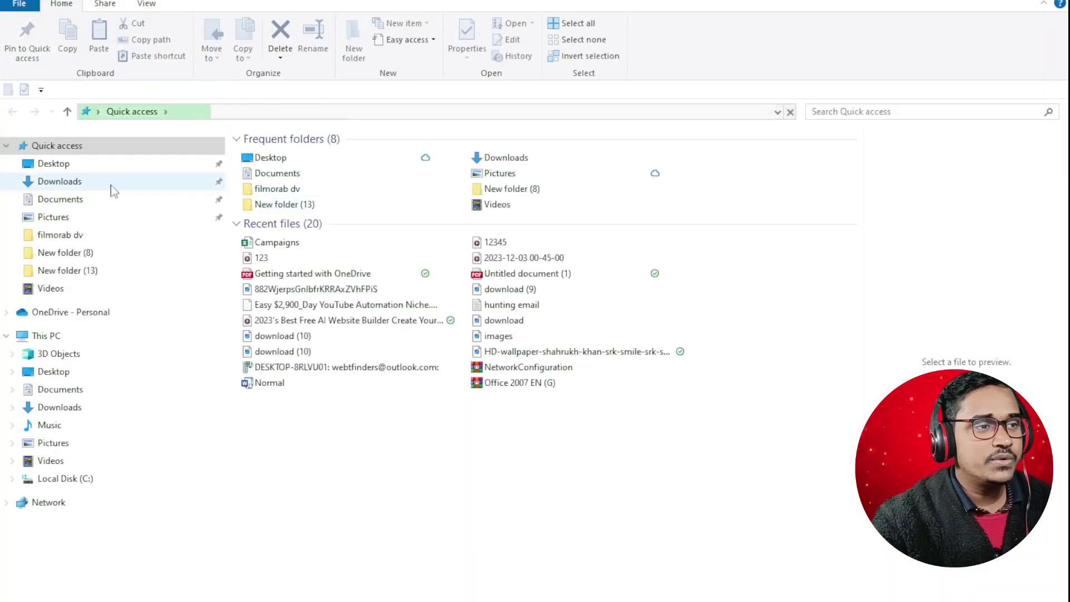
pyautogui.click(107, 185)
pyautogui.click(286, 183)
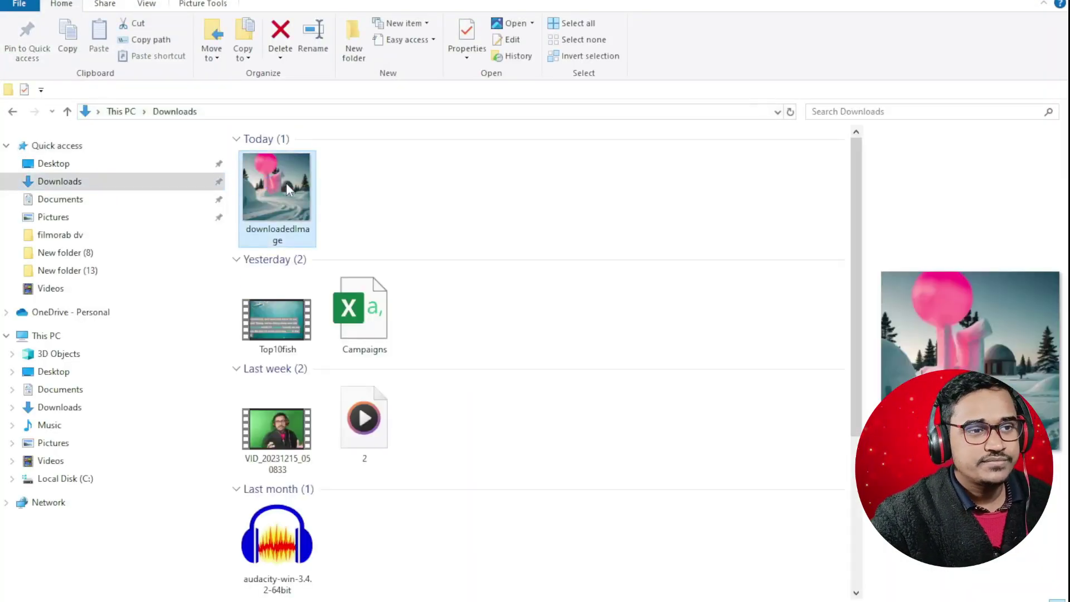
pyautogui.doubleClick(290, 212)
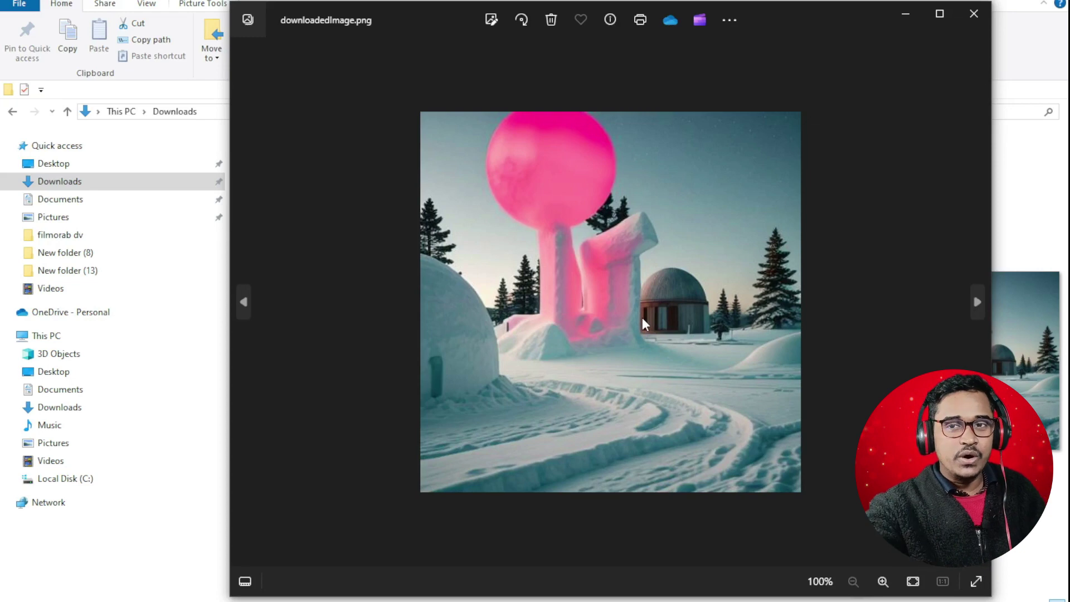
# Step: Close the file window and the image viewer to return to the Krea canvas in the browser
pyautogui.click(974, 14)
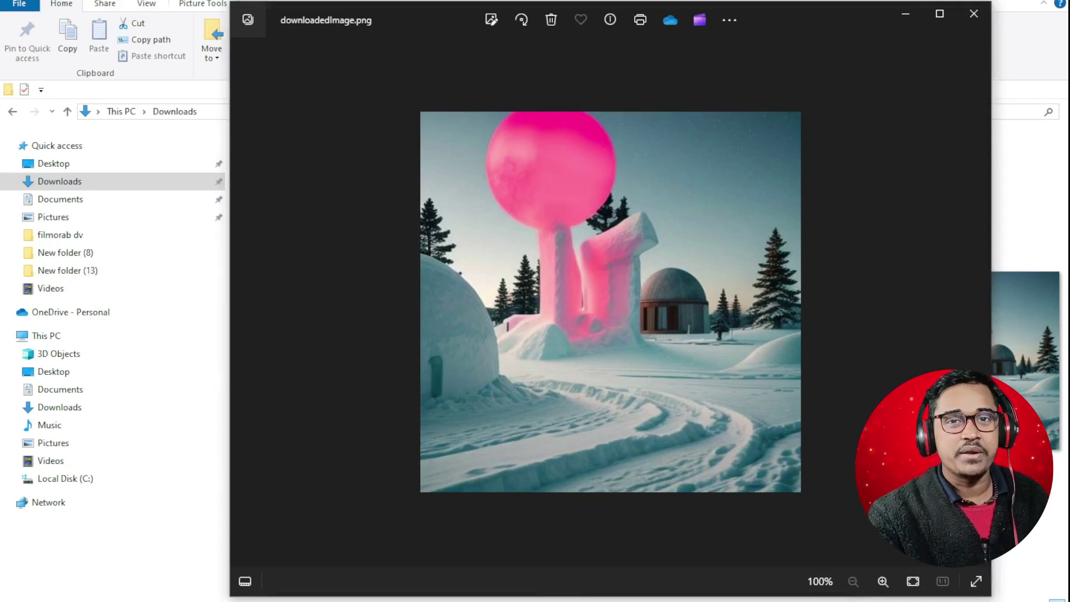
pyautogui.click(968, 22)
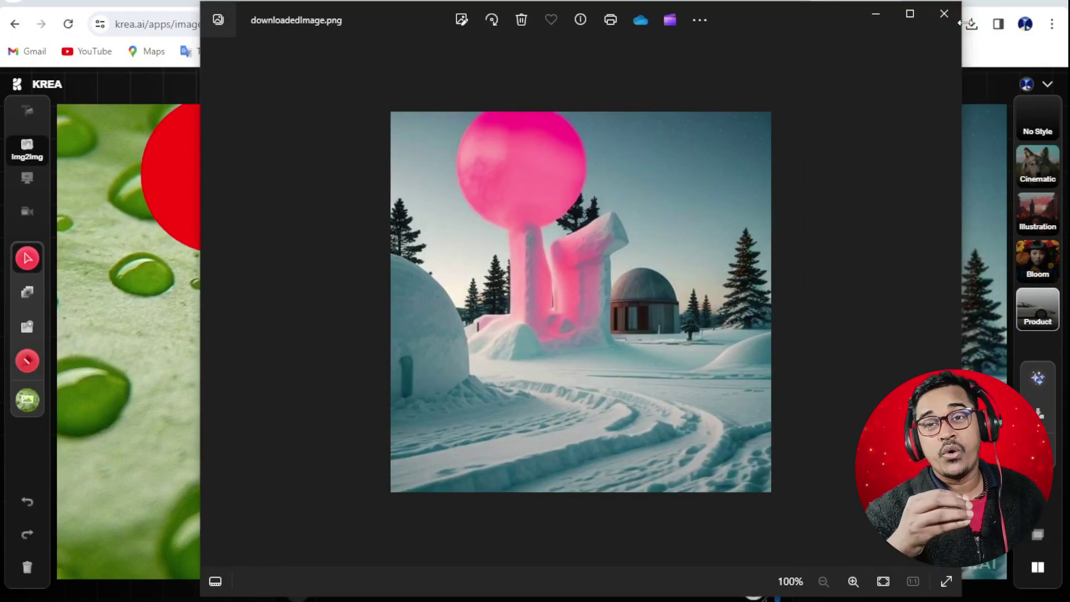
pyautogui.click(943, 15)
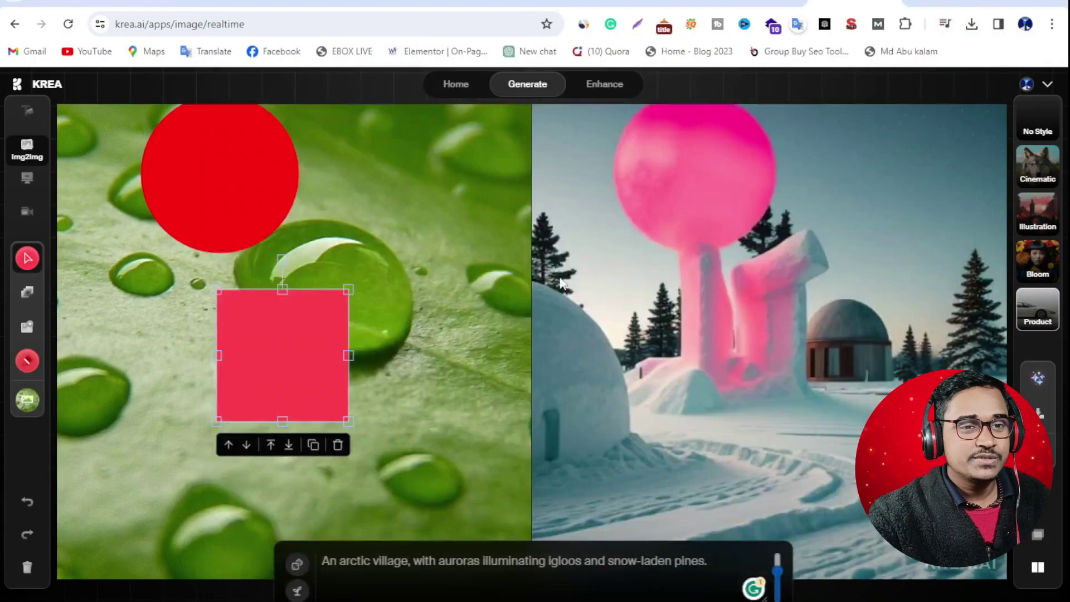
# Step: Shuffle the two shapes around the canvas, leaving the circle at the lower left and the square at the upper right
pyautogui.moveTo(316, 363); pyautogui.dragTo(383, 268)
pyautogui.moveTo(257, 202); pyautogui.dragTo(208, 497)
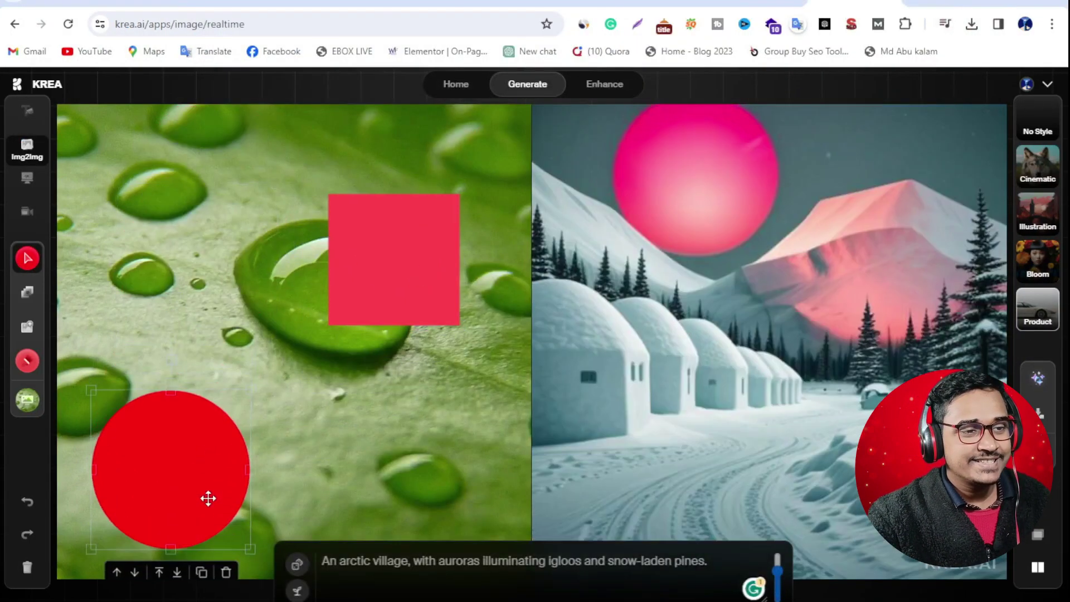
pyautogui.moveTo(433, 268); pyautogui.dragTo(239, 251)
pyautogui.moveTo(246, 394); pyautogui.dragTo(402, 356)
pyautogui.moveTo(433, 440); pyautogui.dragTo(225, 441)
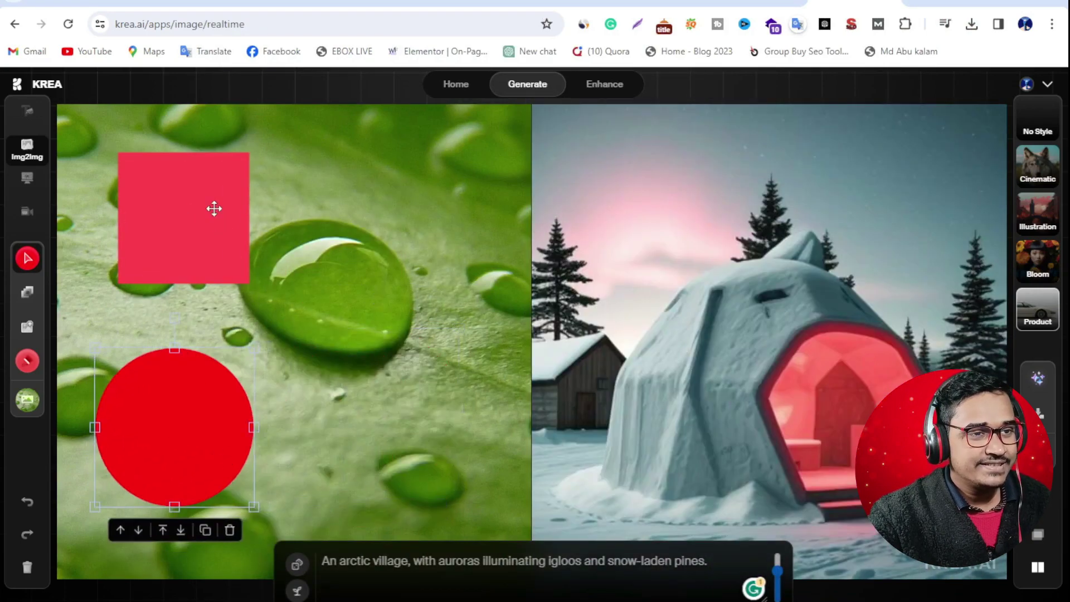
pyautogui.moveTo(214, 209); pyautogui.dragTo(425, 240)
# Step: Replace the arctic village prompt with a succession of randomly generated prompts
pyautogui.click(297, 564)
pyautogui.click(297, 564)
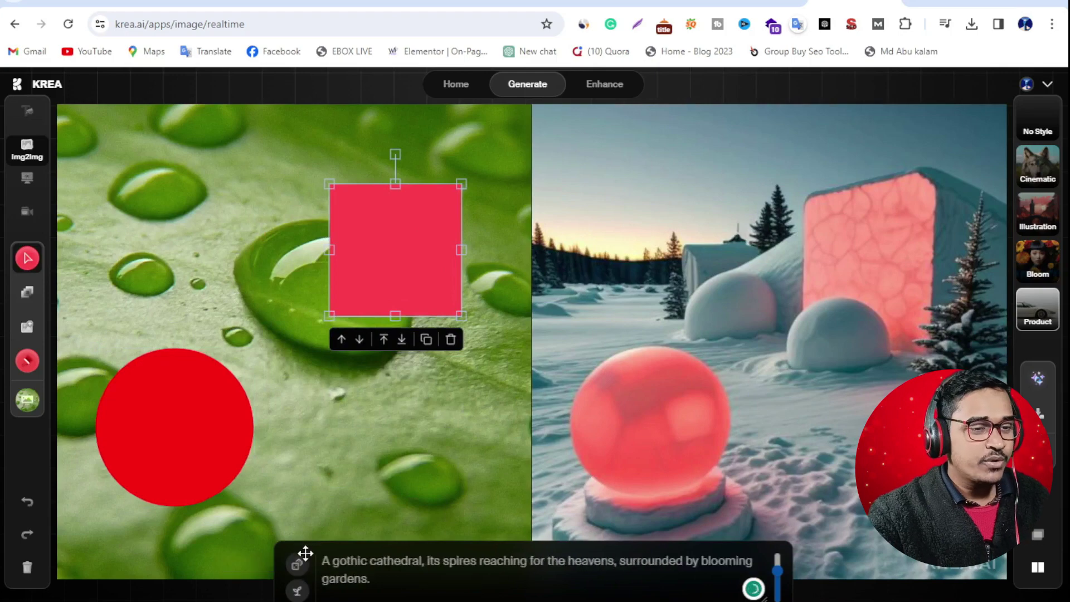
pyautogui.click(298, 565)
pyautogui.click(299, 564)
pyautogui.click(299, 565)
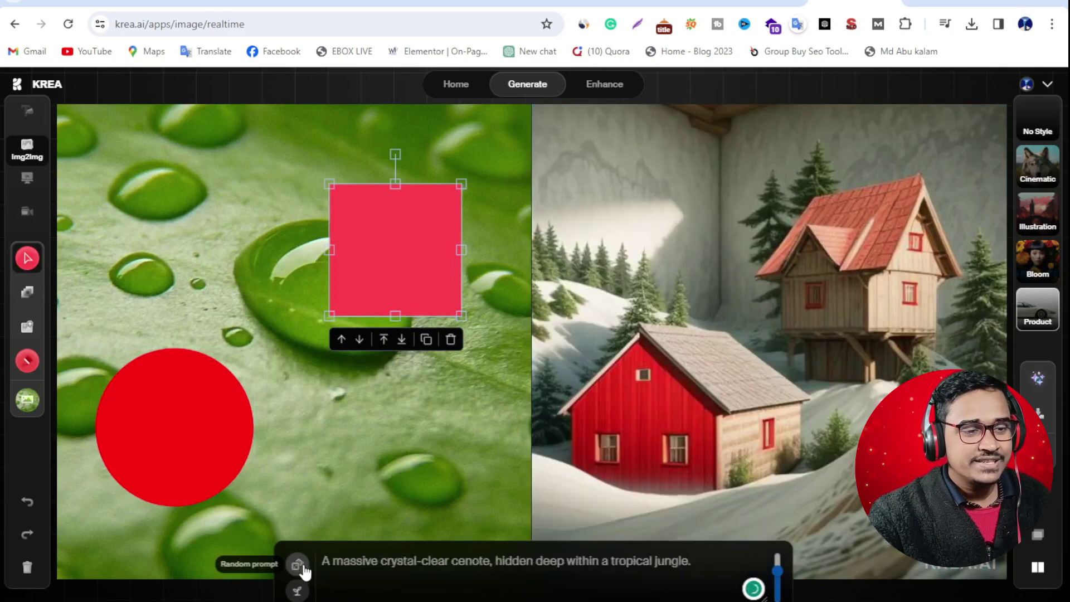
pyautogui.click(301, 566)
# Step: Move the red circle to the top centre of the canvas, and place the square beneath it and delete it
pyautogui.moveTo(354, 260); pyautogui.dragTo(327, 399)
pyautogui.moveTo(203, 399); pyautogui.dragTo(350, 141)
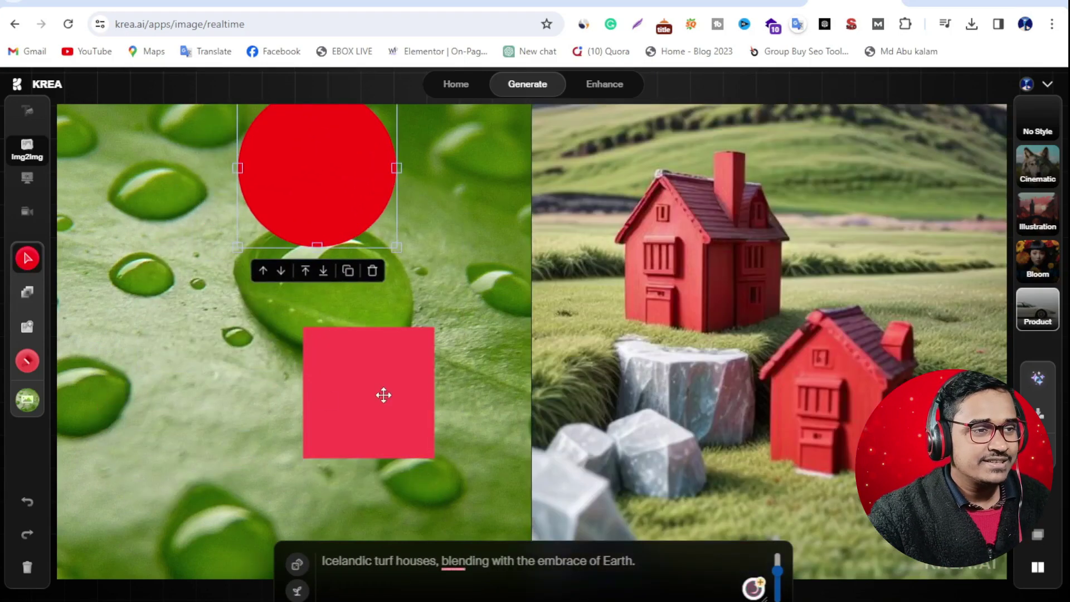
pyautogui.moveTo(383, 395); pyautogui.dragTo(290, 371)
pyautogui.moveTo(313, 193); pyautogui.dragTo(277, 187)
pyautogui.click(258, 327)
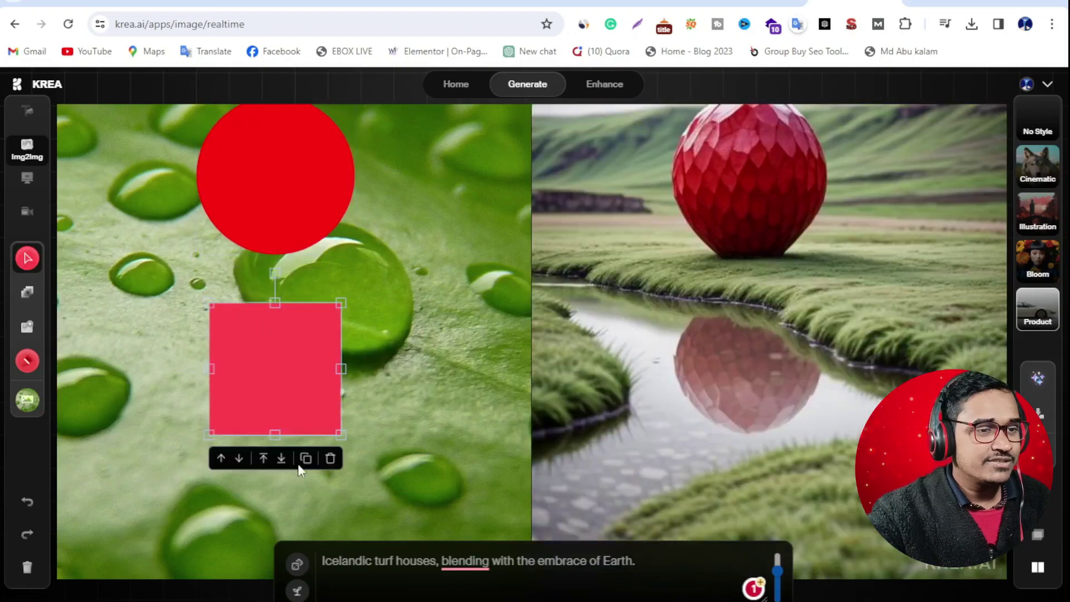
pyautogui.click(330, 458)
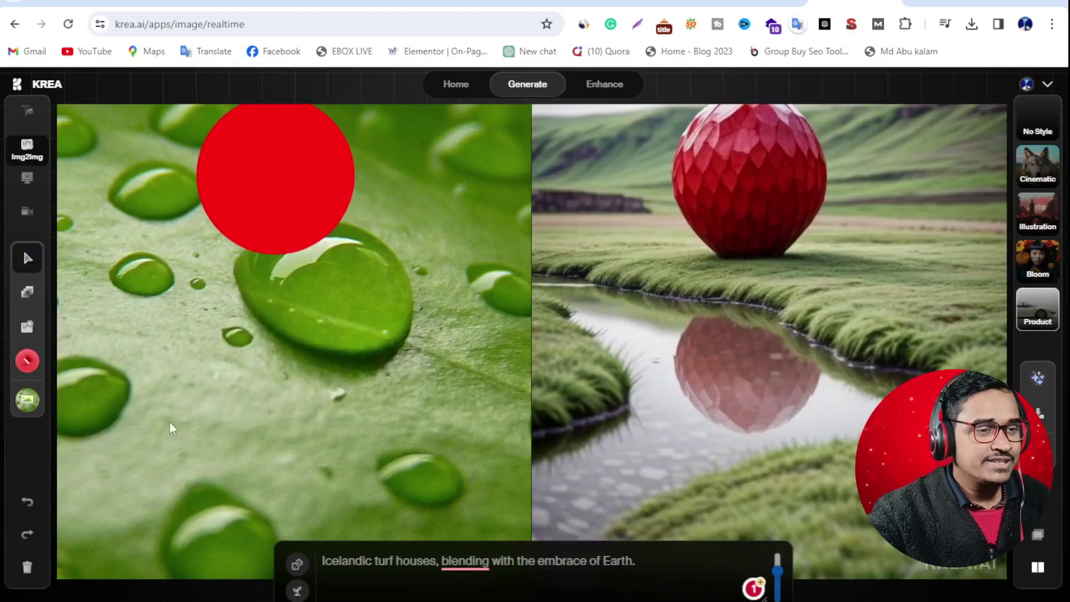
pyautogui.click(28, 329)
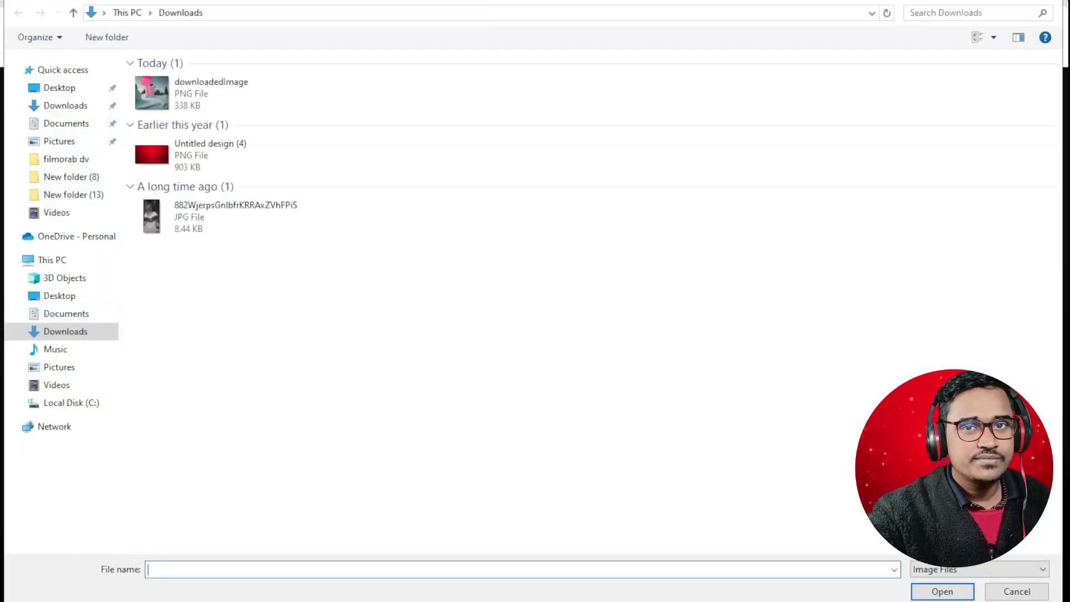
pyautogui.press('Escape')
pyautogui.click(28, 266)
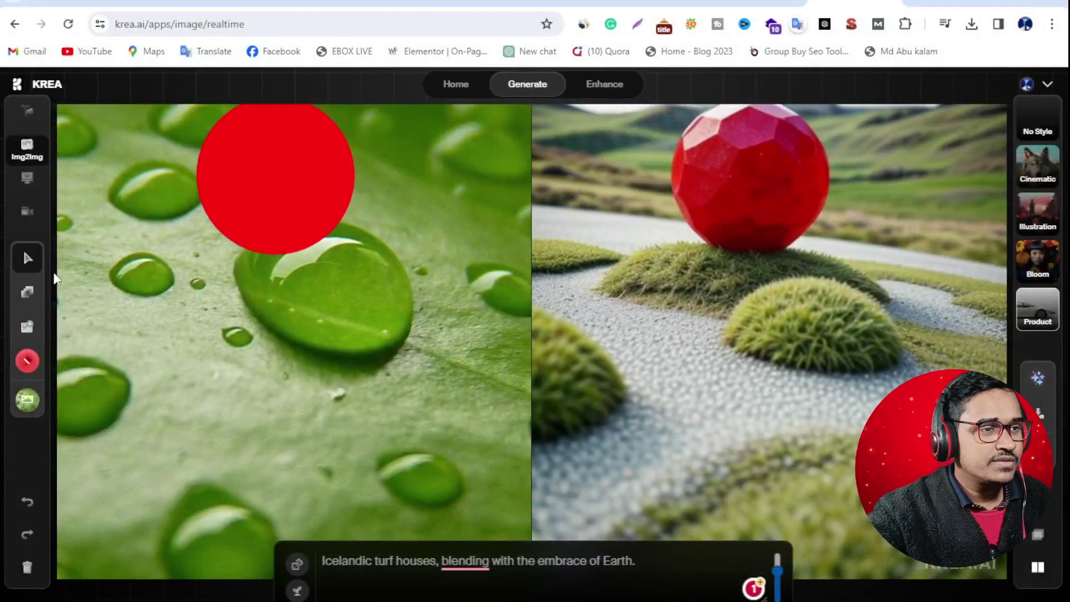
pyautogui.moveTo(185, 330); pyautogui.dragTo(281, 508)
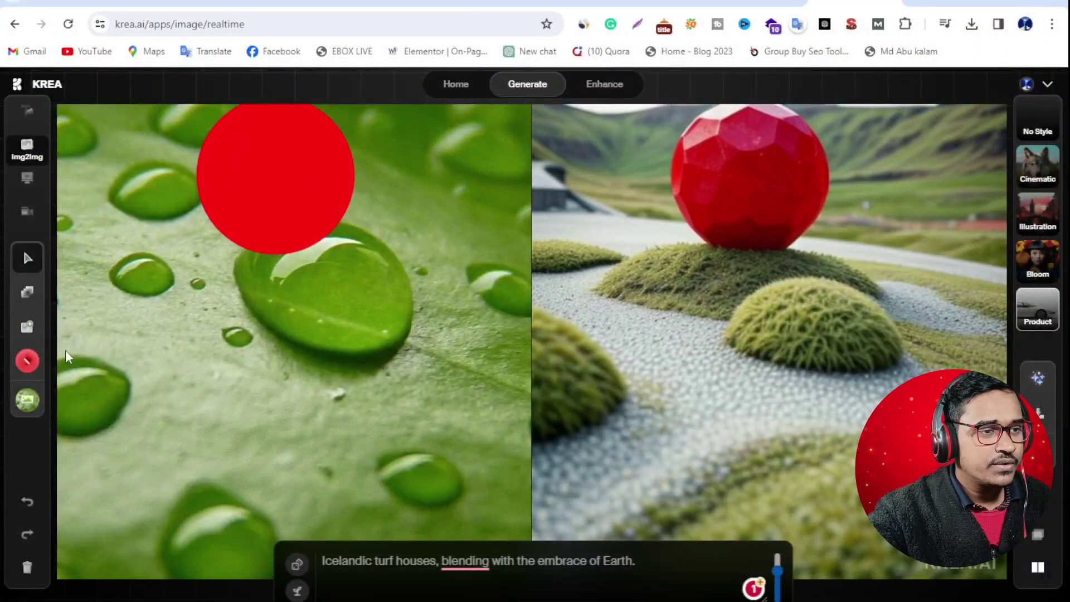
# Step: Paint a red U-shaped brush stroke below the circle on the canvas
pyautogui.click(26, 360)
pyautogui.moveTo(273, 316)
pyautogui.mouseDown()
pyautogui.moveTo(325, 420)
pyautogui.moveTo(215, 415)
pyautogui.moveTo(213, 314)
pyautogui.mouseUp()
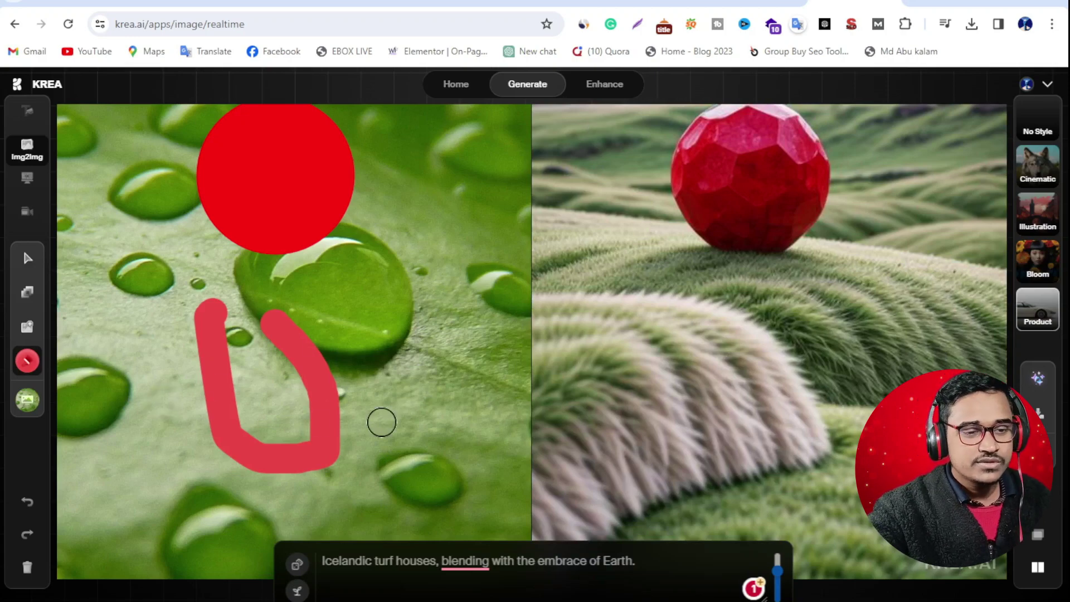
# Step: Cycle through more random prompts, and paint a large looping red stroke around the U-shaped one
pyautogui.click(297, 564)
pyautogui.click(297, 564)
pyautogui.click(297, 564)
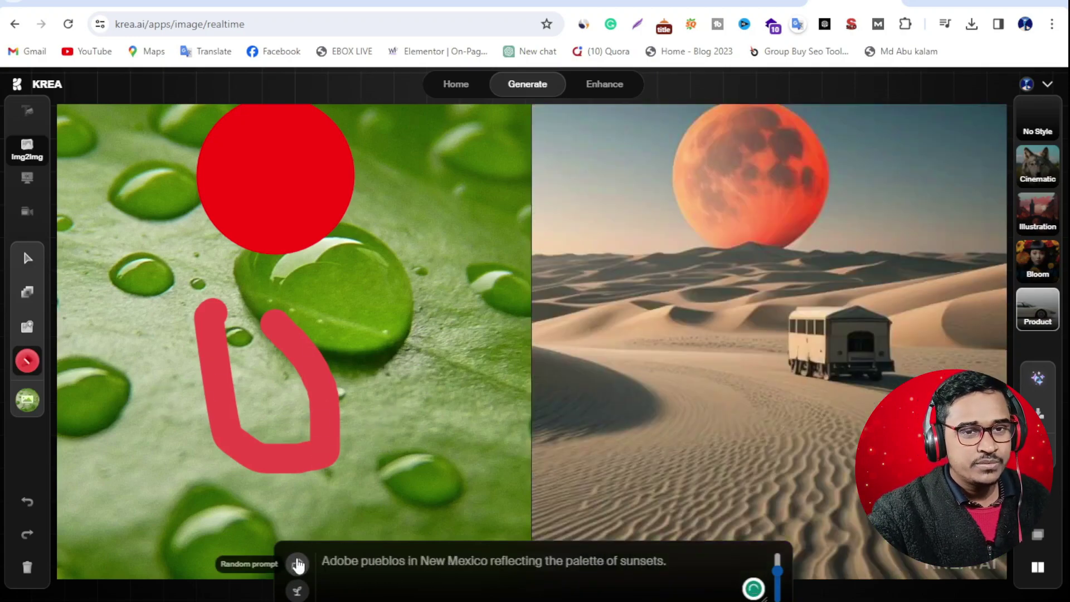
pyautogui.click(298, 564)
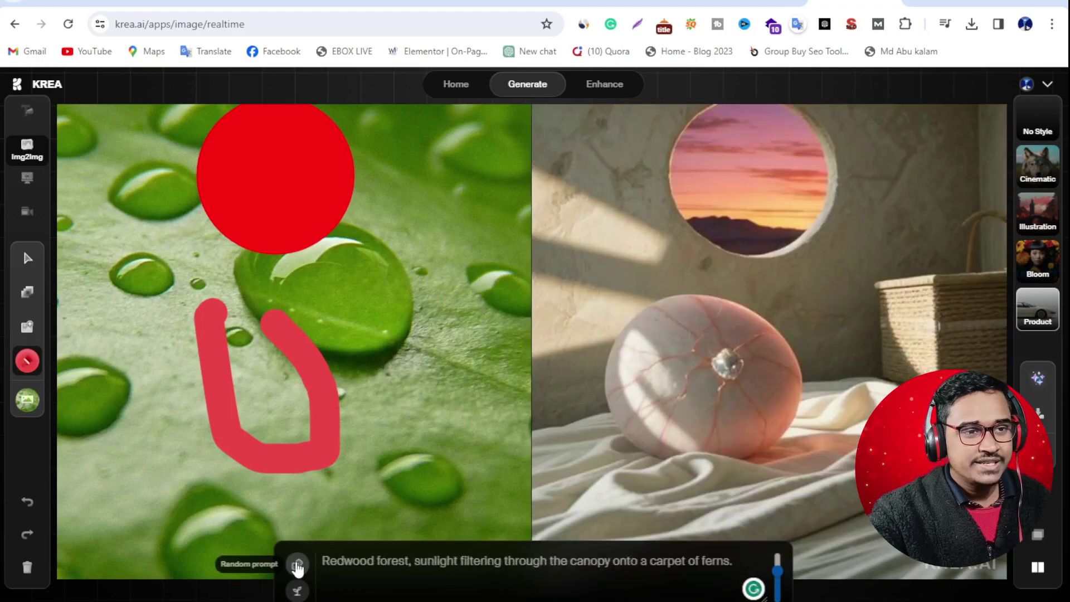
pyautogui.click(297, 564)
pyautogui.moveTo(227, 318)
pyautogui.mouseDown()
pyautogui.moveTo(139, 294)
pyautogui.moveTo(328, 528)
pyautogui.moveTo(385, 315)
pyautogui.moveTo(289, 304)
pyautogui.moveTo(162, 409)
pyautogui.moveTo(177, 450)
pyautogui.mouseUp()
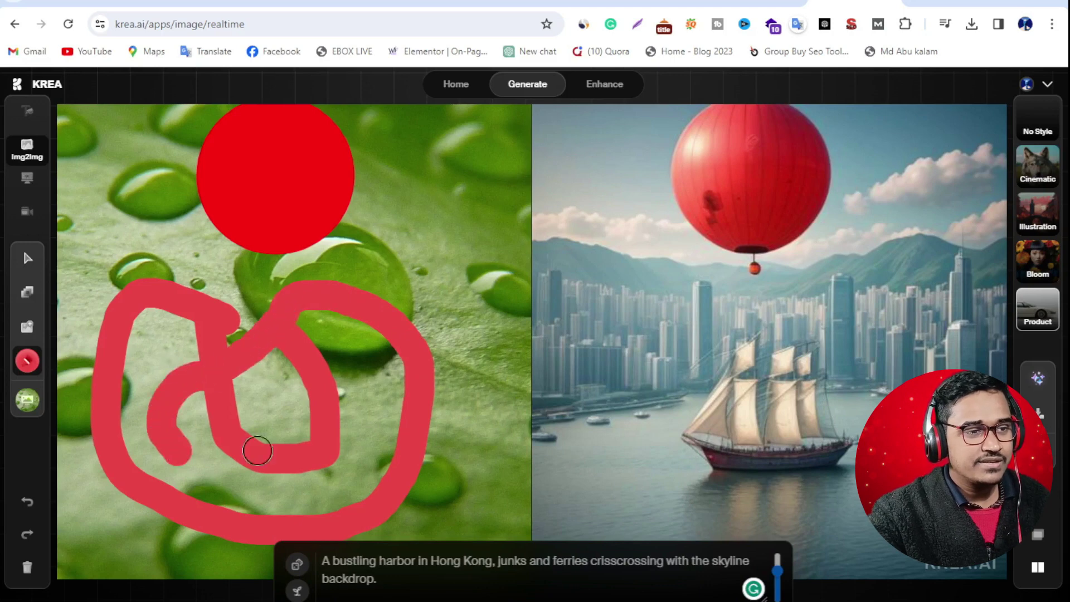